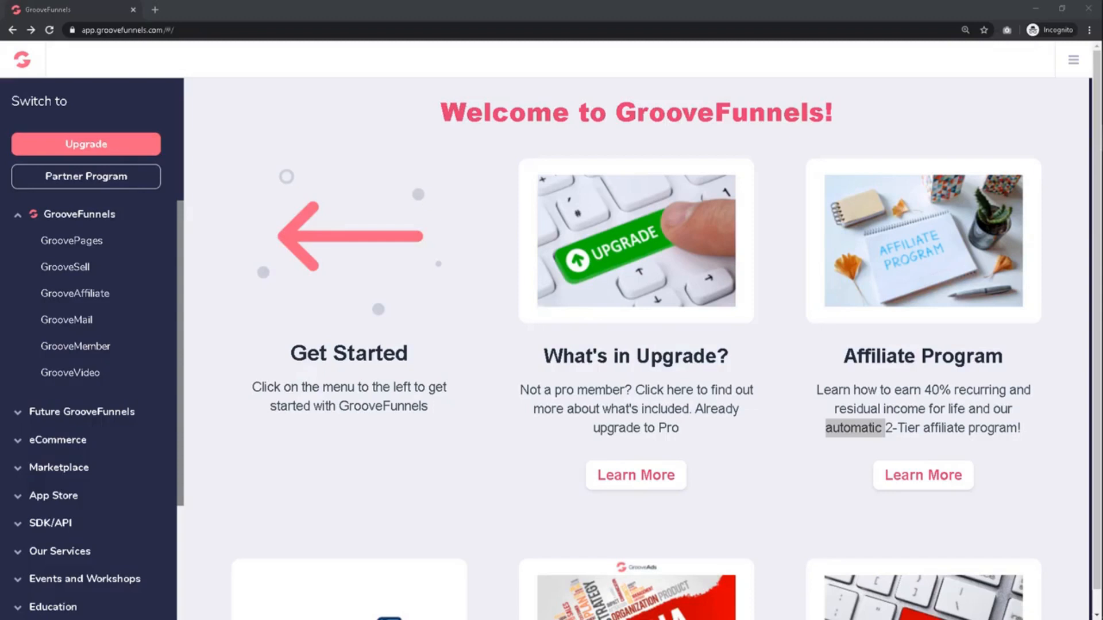
# Create a new GroovePages site from the blank template
pyautogui.click(88, 247)
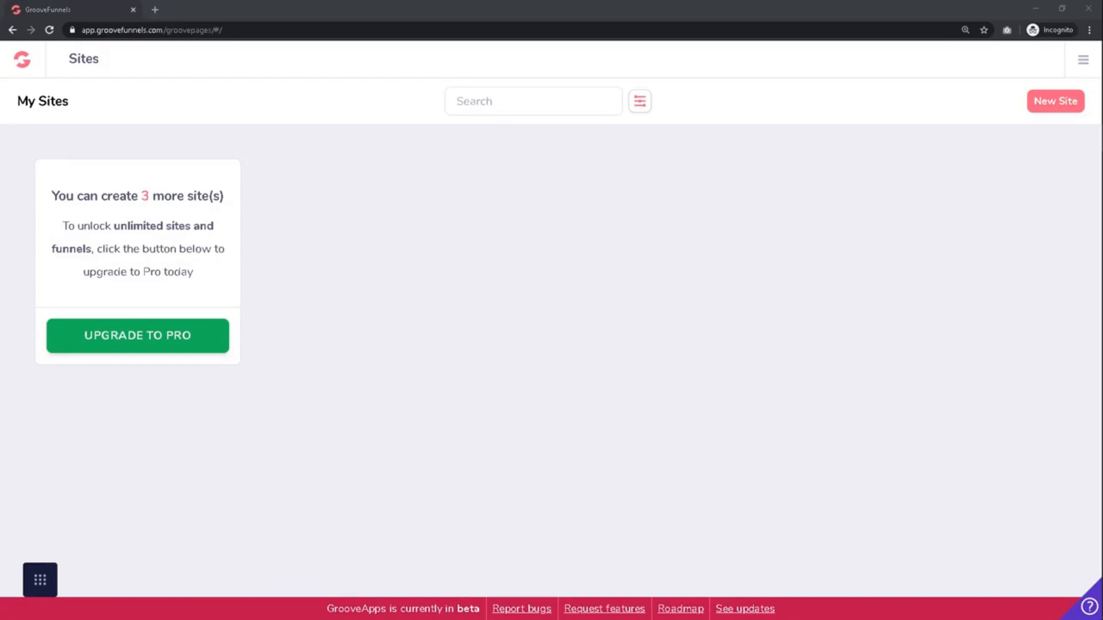
pyautogui.click(1044, 108)
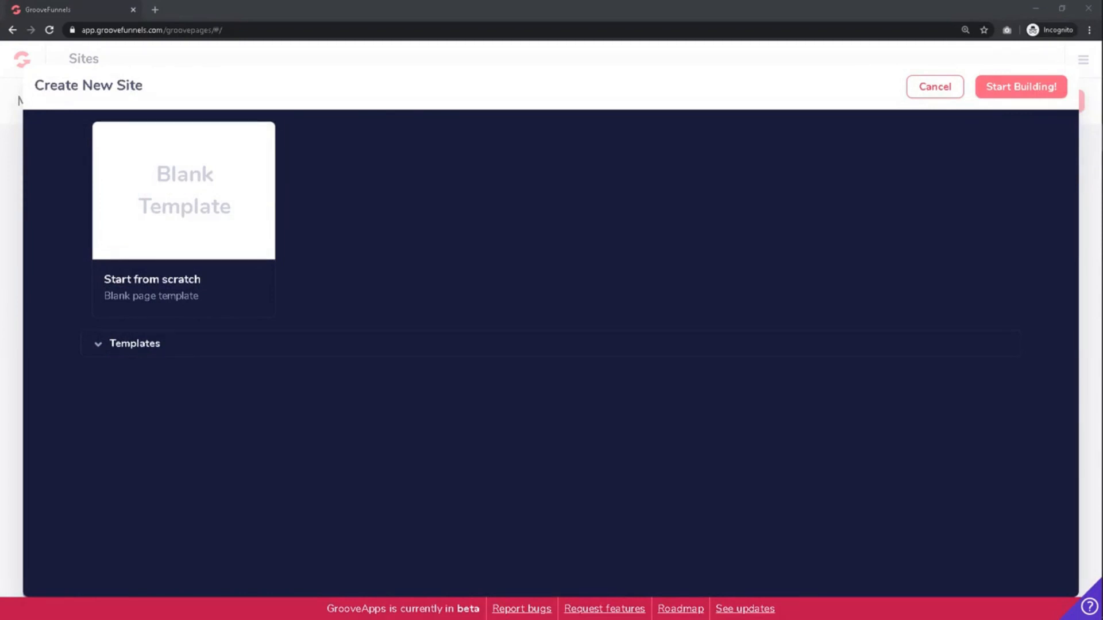
pyautogui.click(98, 346)
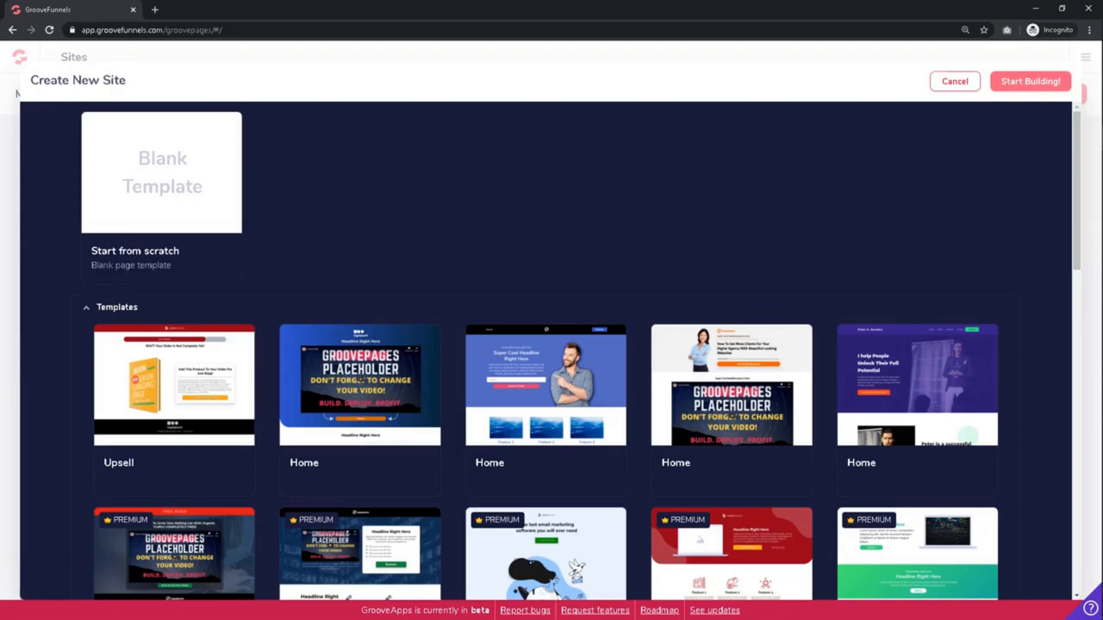
pyautogui.click(216, 217)
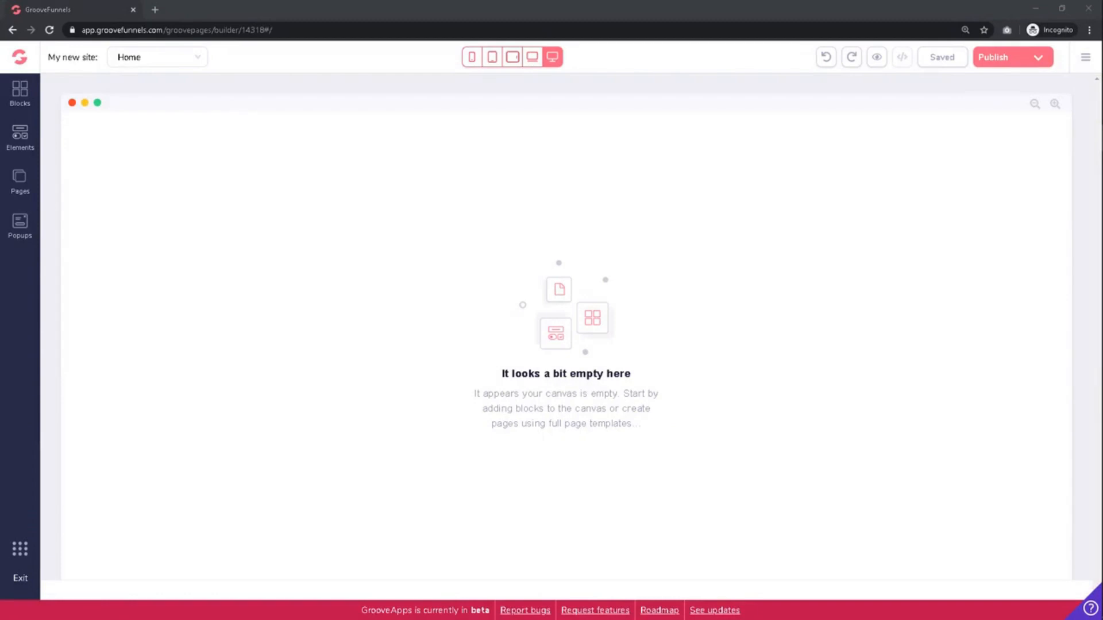
# Look through the builder's blocks, elements, pages and popups, including the list of all designed blocks
pyautogui.click(27, 96)
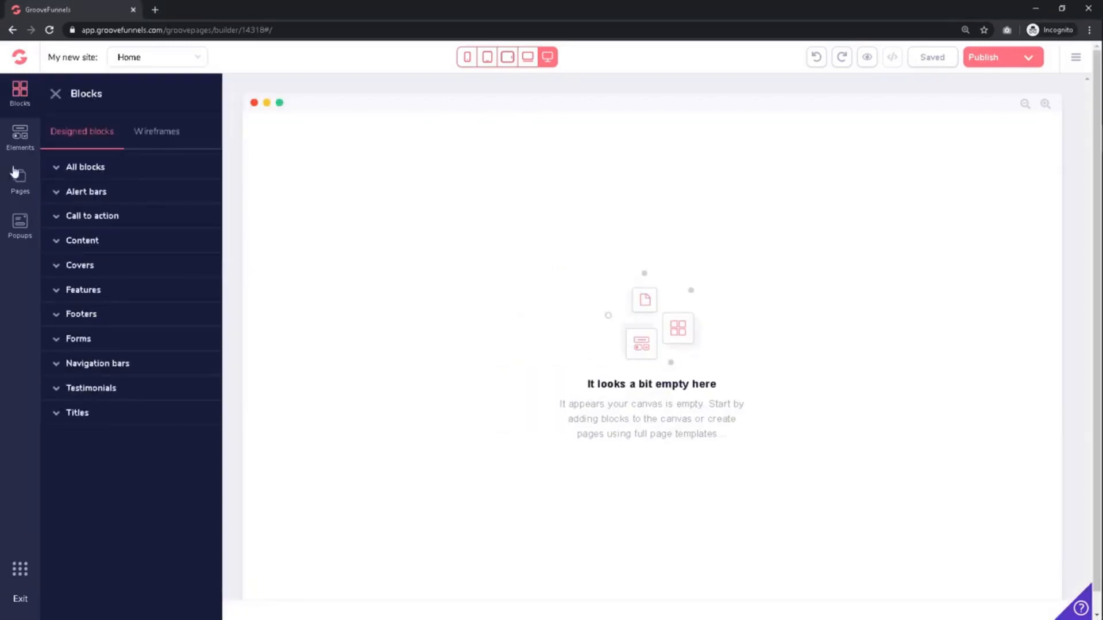
pyautogui.click(55, 168)
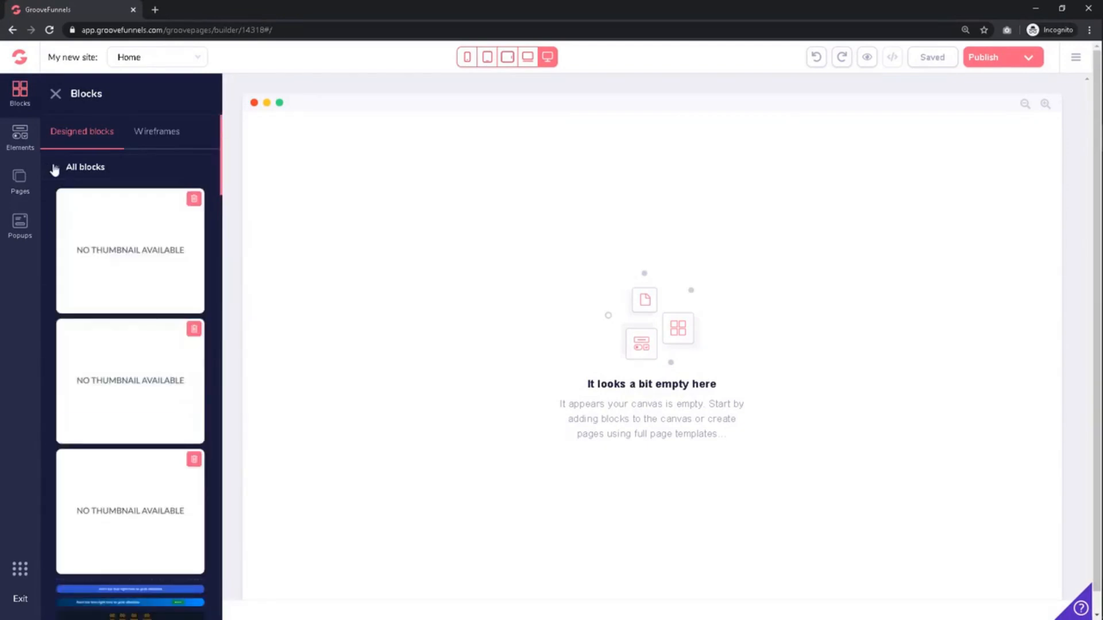
pyautogui.click(55, 168)
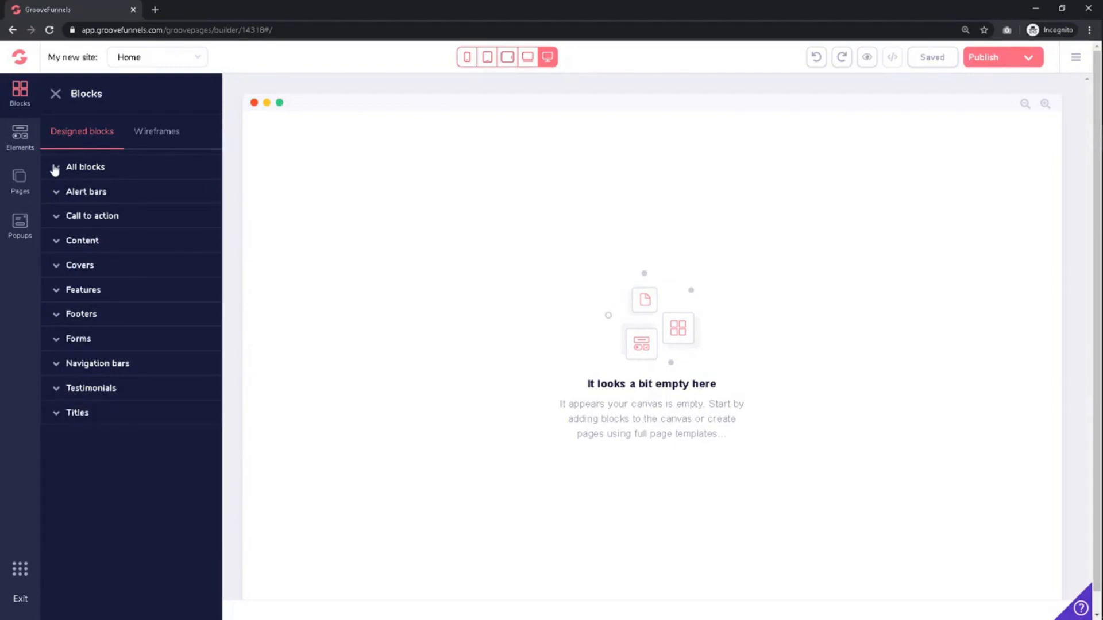
pyautogui.click(20, 138)
pyautogui.click(19, 182)
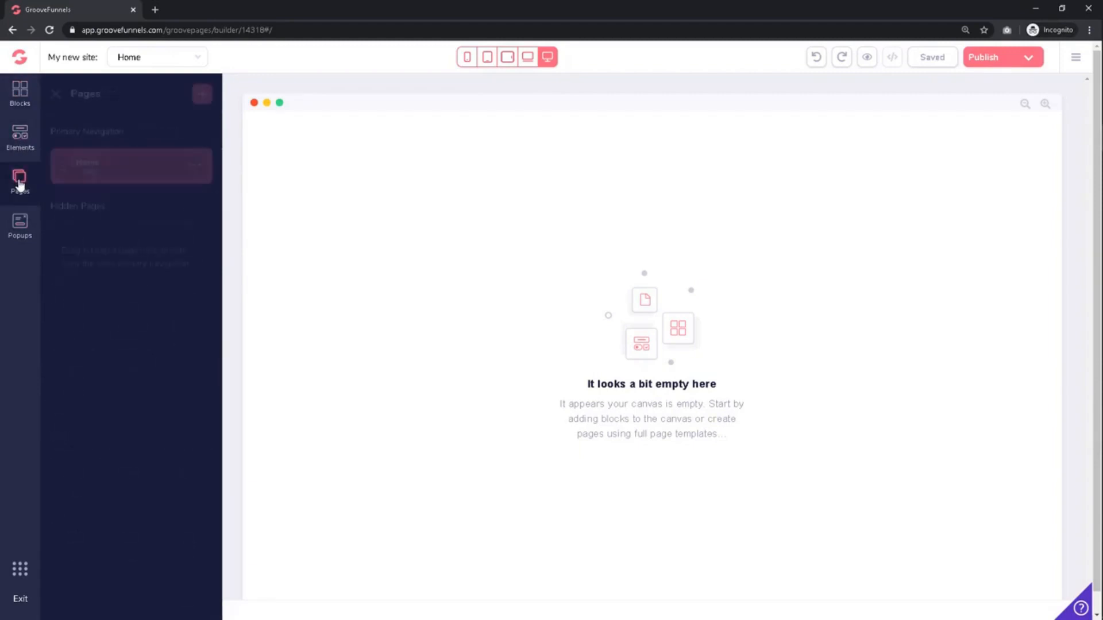
pyautogui.click(18, 226)
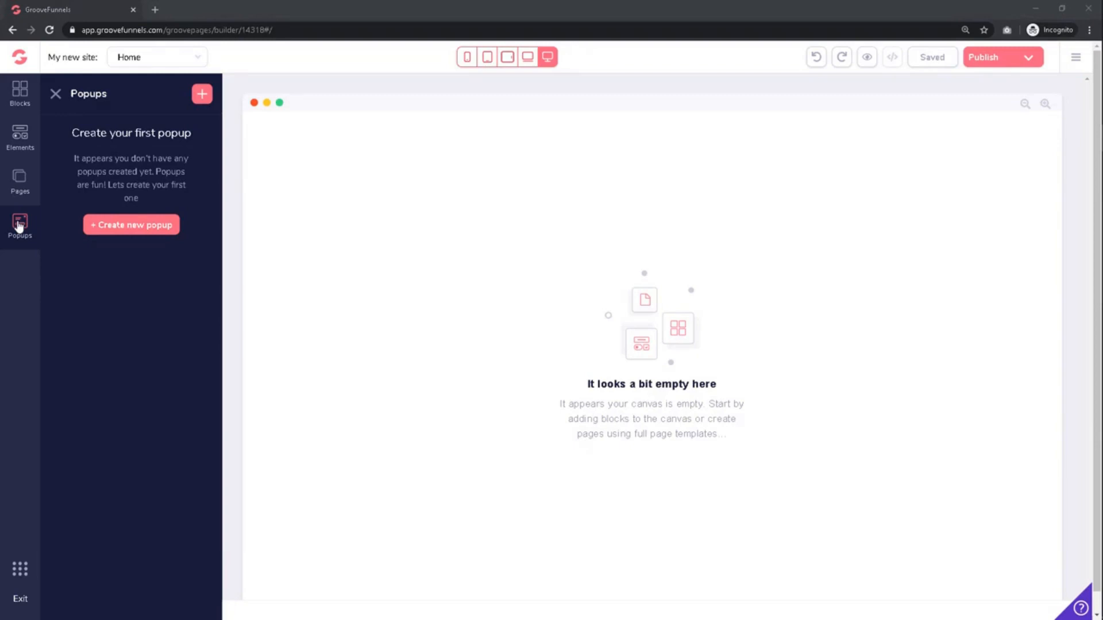
pyautogui.click(22, 102)
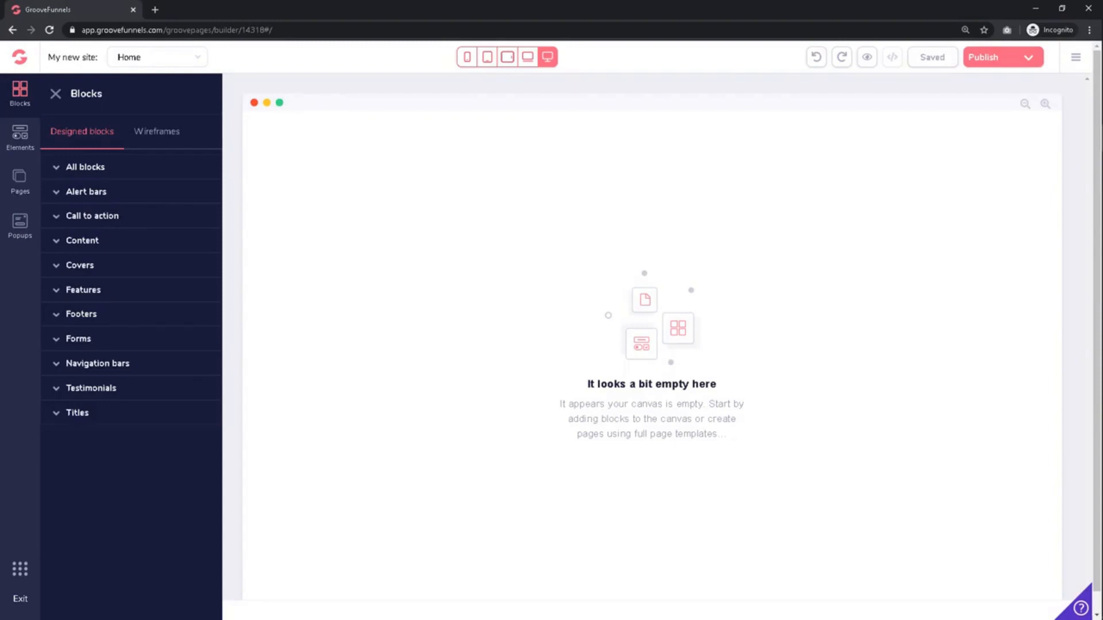
# Leave the blank site, return to the GroovePages site list and start another new site with the ready-made templates listed
pyautogui.click(30, 65)
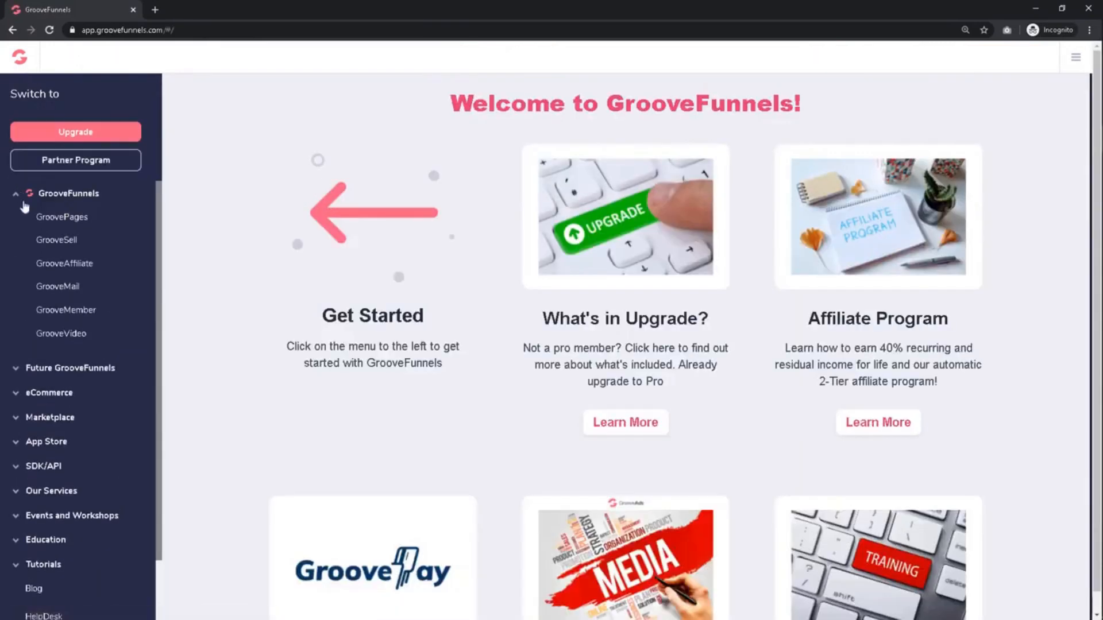
pyautogui.click(35, 221)
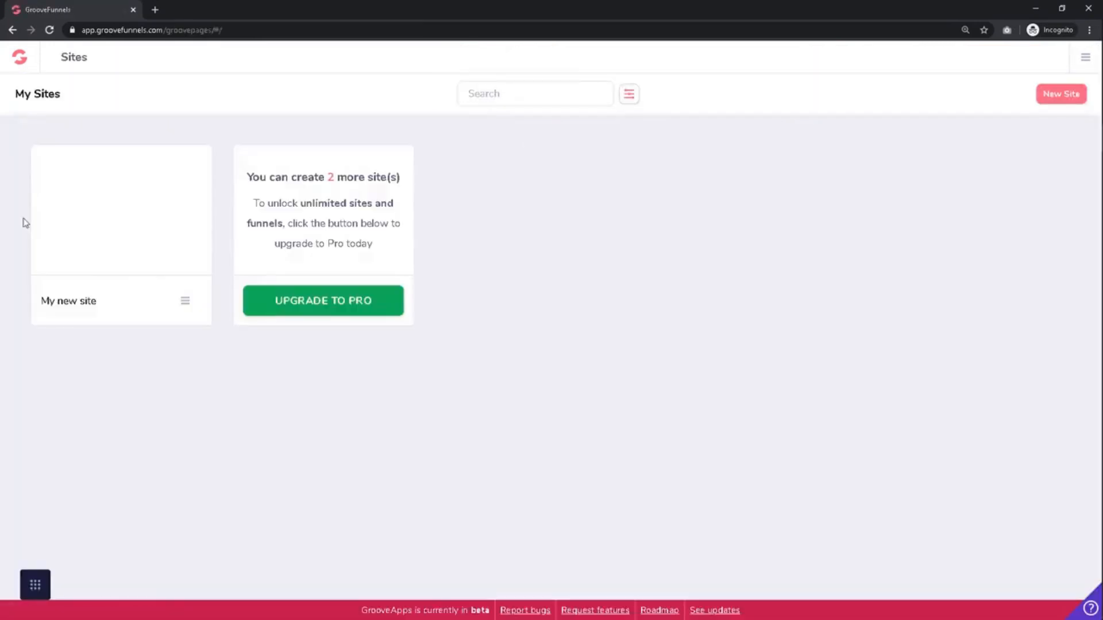
pyautogui.click(1074, 96)
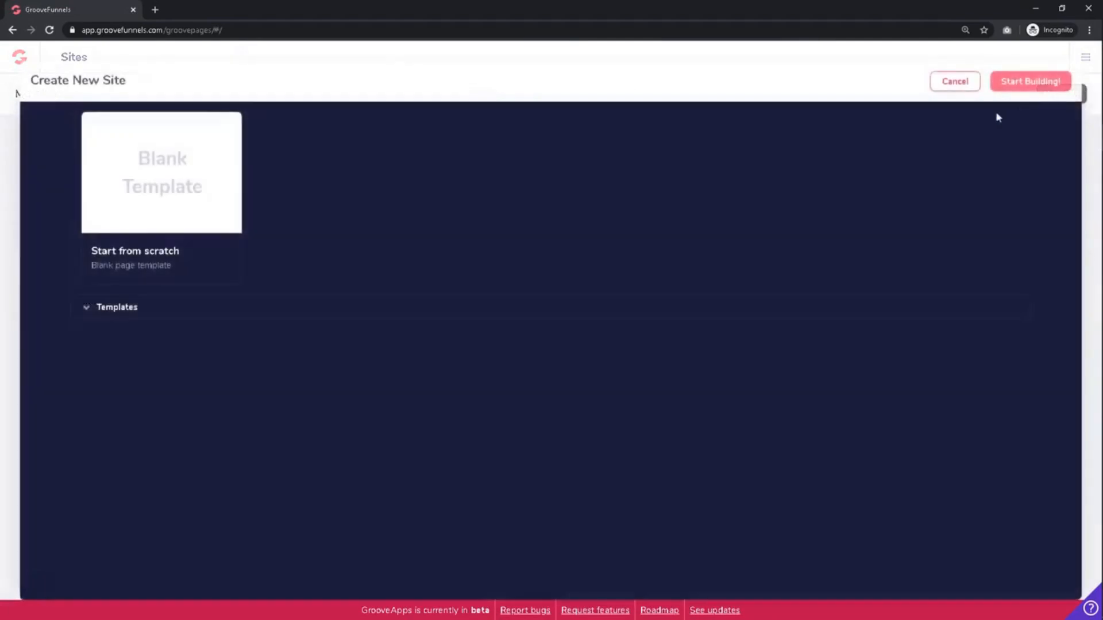
pyautogui.click(88, 308)
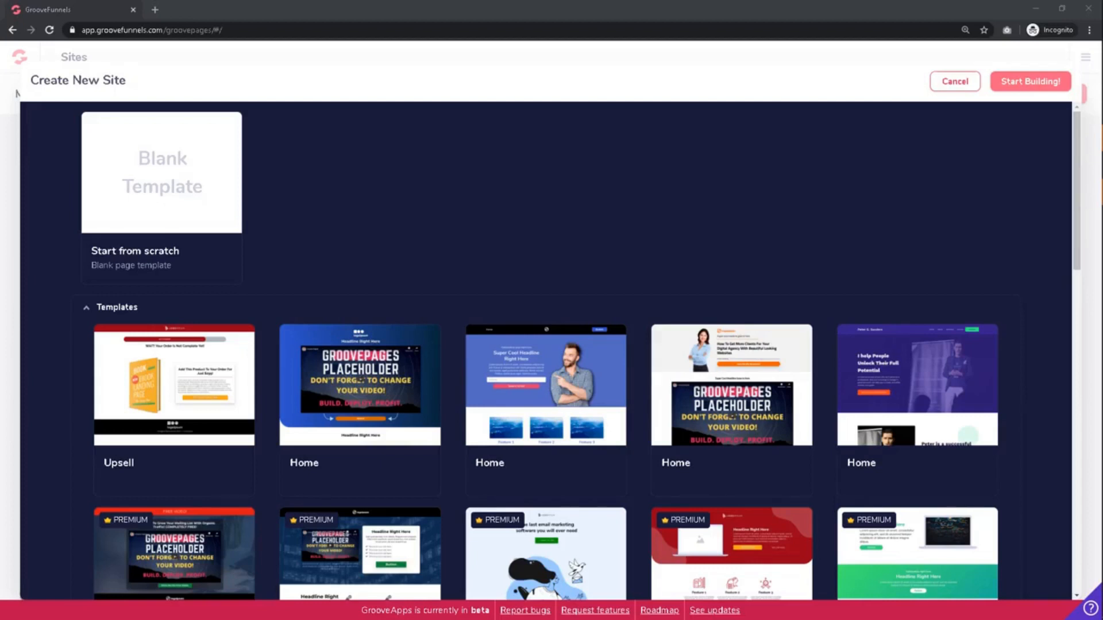
# Preview the first premium Home template with the placeholder video, and close the preview
pyautogui.scroll(-4, 1074, 274)
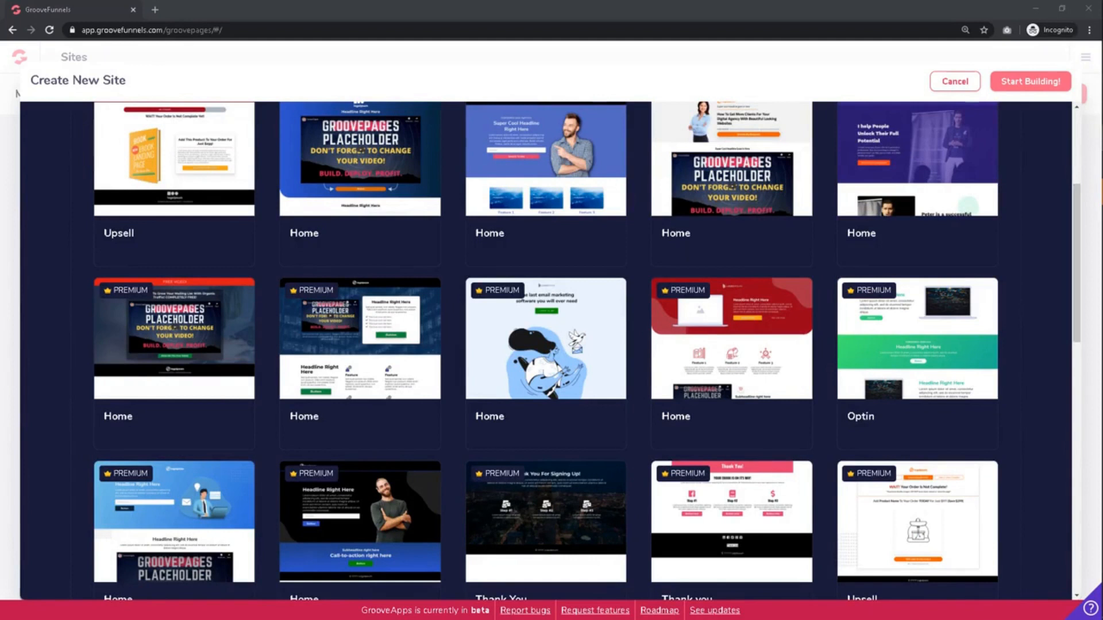
pyautogui.moveTo(155, 389)
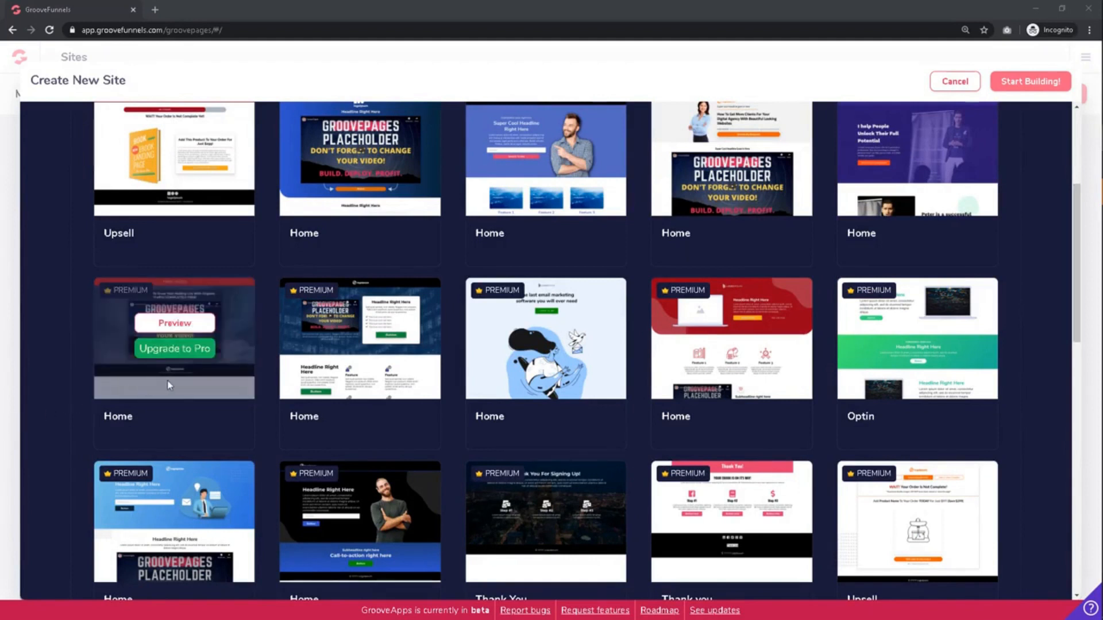
pyautogui.click(169, 326)
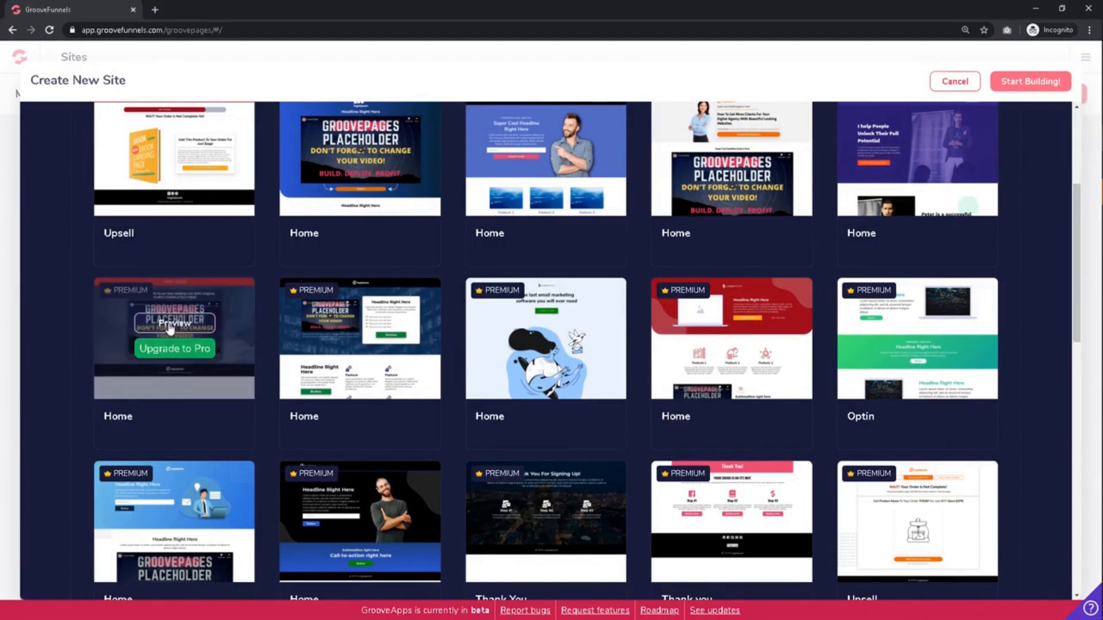
pyautogui.click(170, 324)
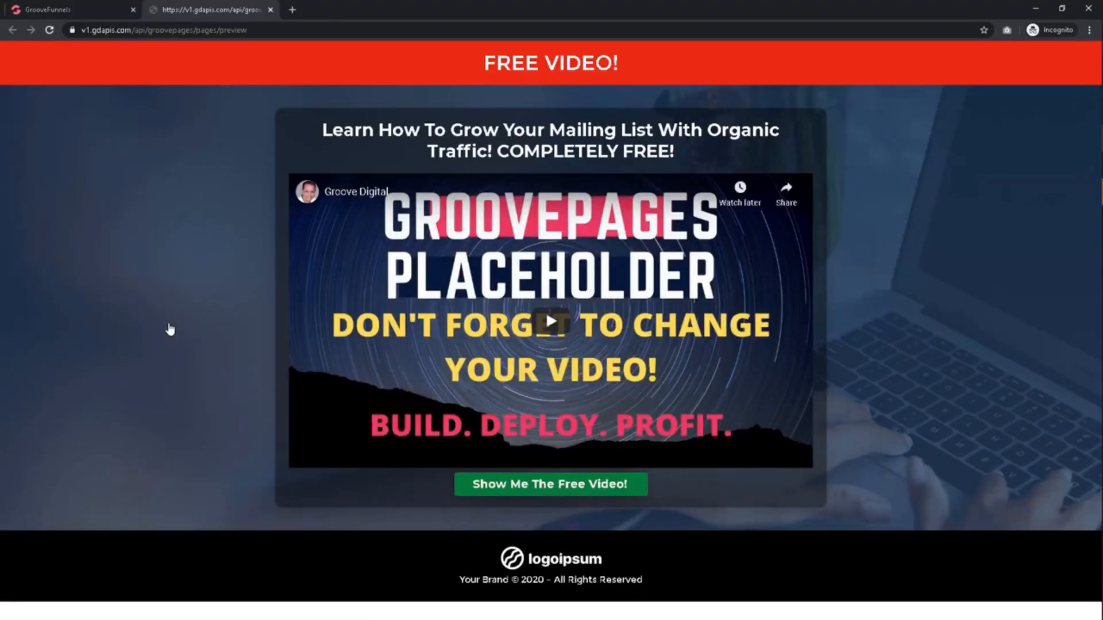
pyautogui.click(270, 9)
# Create the site from the free Home template headed "How To Get More Clients For Your Digital Agency"
pyautogui.moveTo(291, 188)
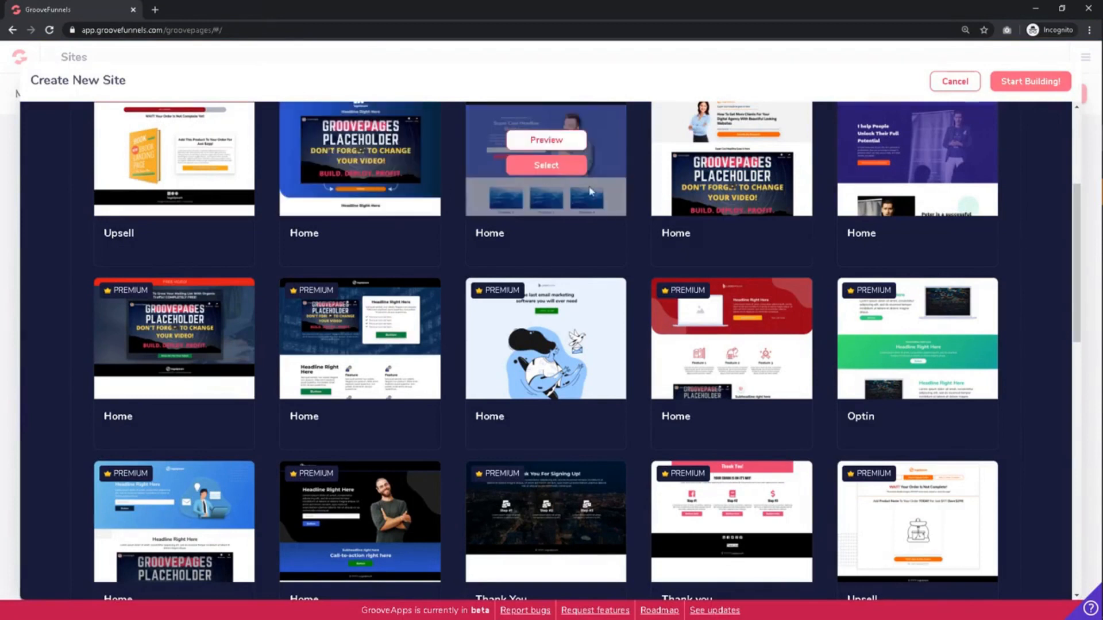
pyautogui.moveTo(701, 192)
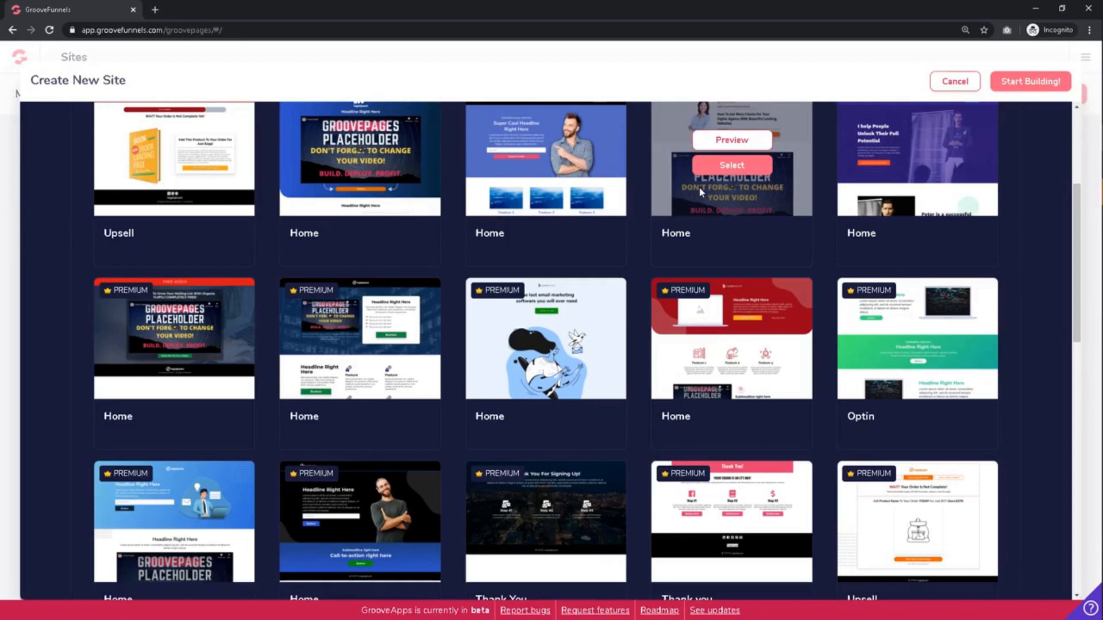
pyautogui.click(731, 174)
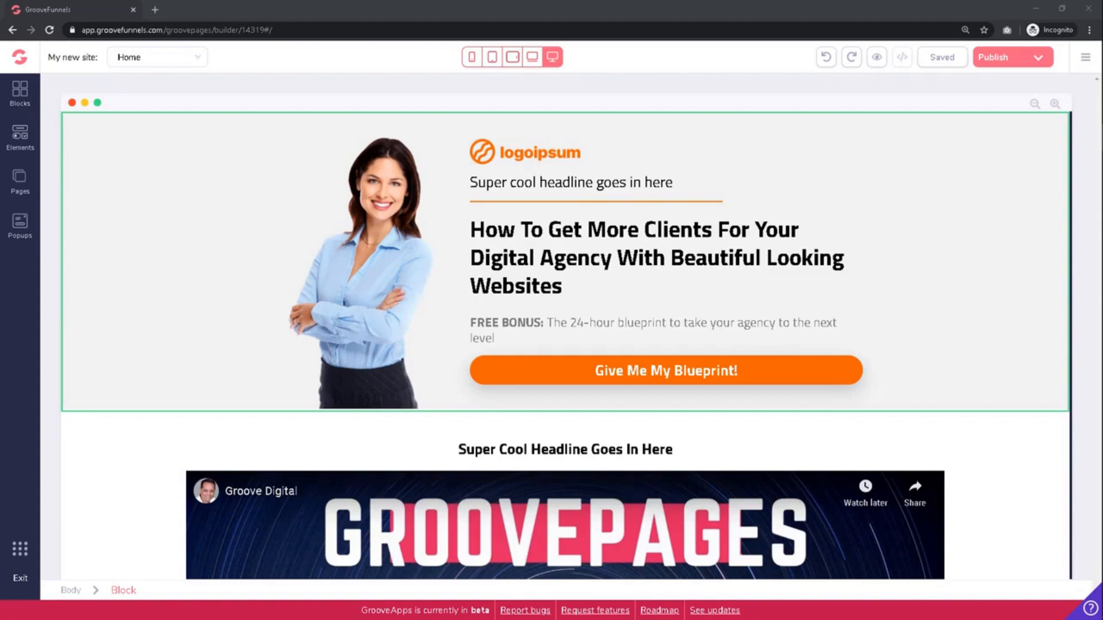
# Open the image library for replacing the picture of the woman in the page's first block
pyautogui.click(377, 339)
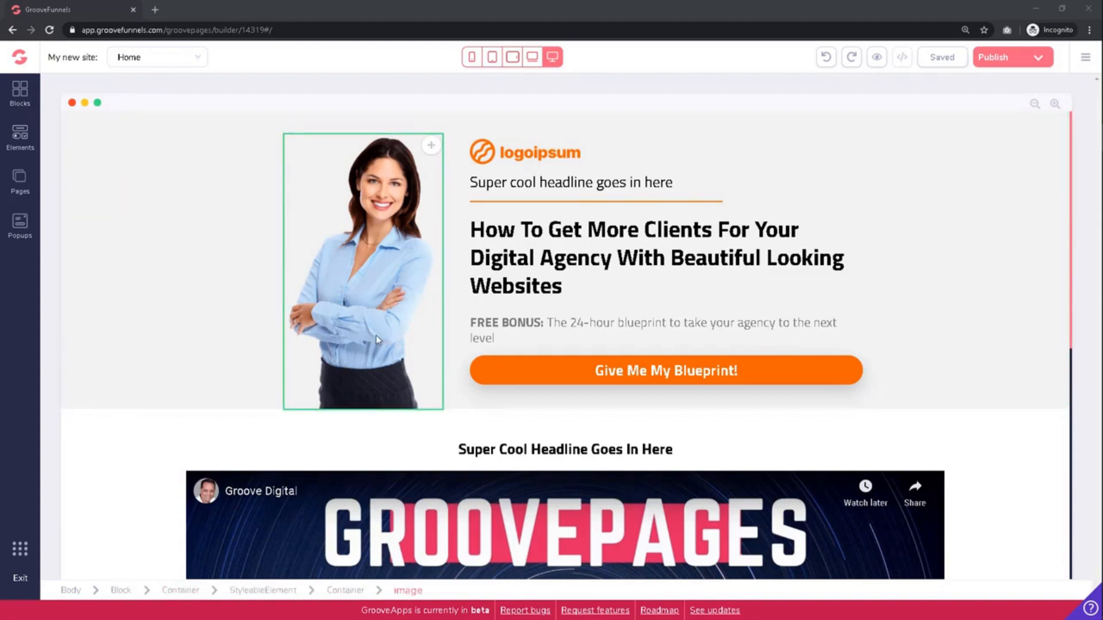
pyautogui.click(377, 338)
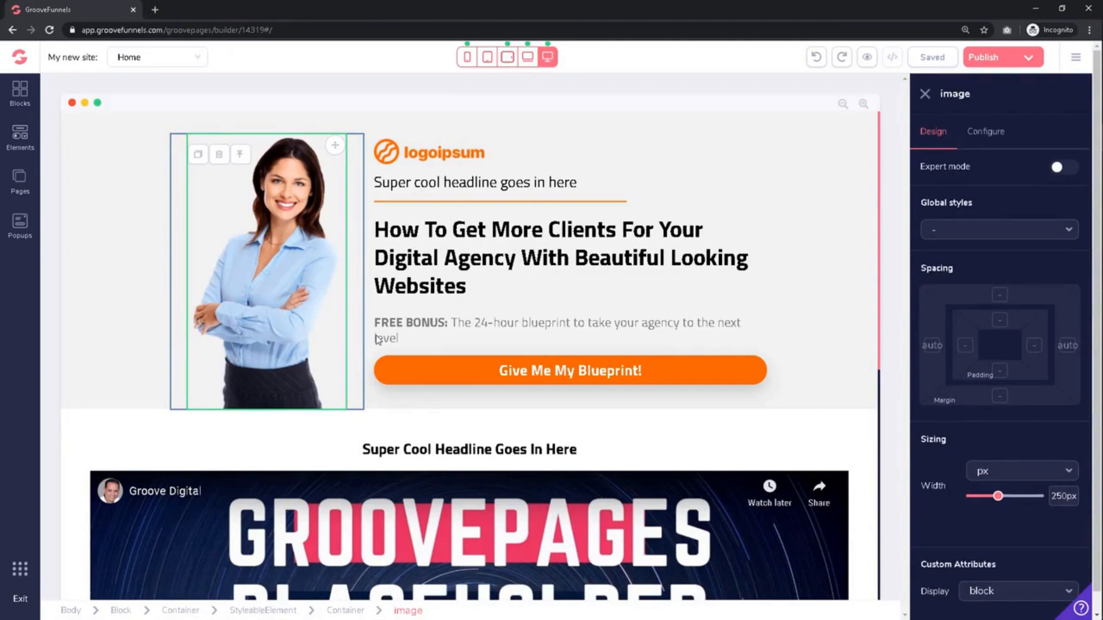
pyautogui.click(1002, 136)
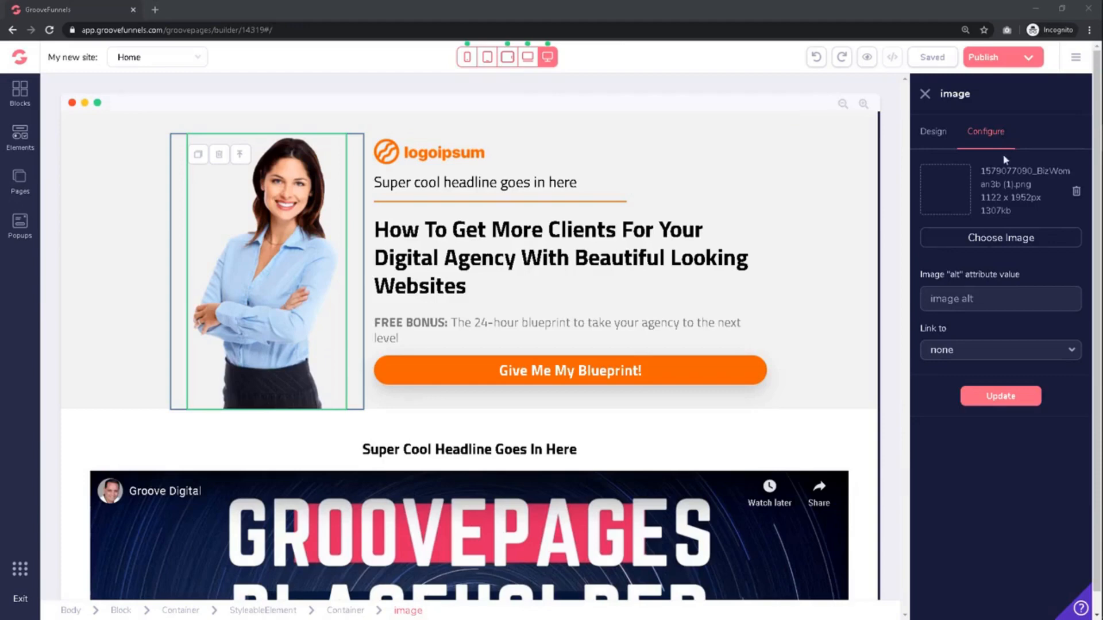
pyautogui.click(1011, 245)
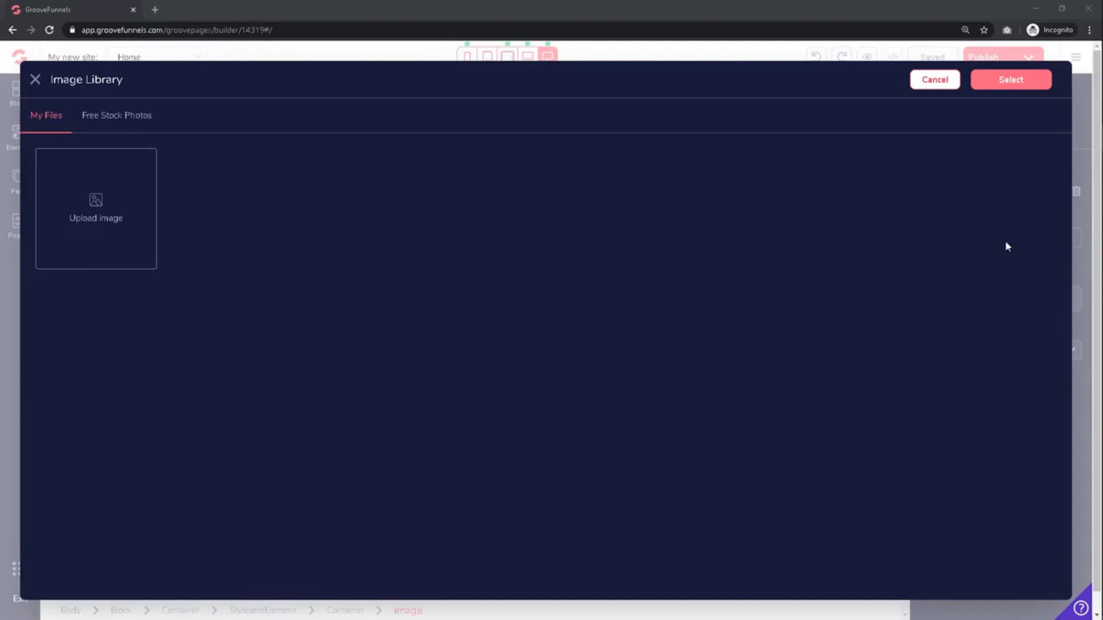
# Search the free stock photos for "internet marketing", and return to the uploaded files
pyautogui.click(136, 122)
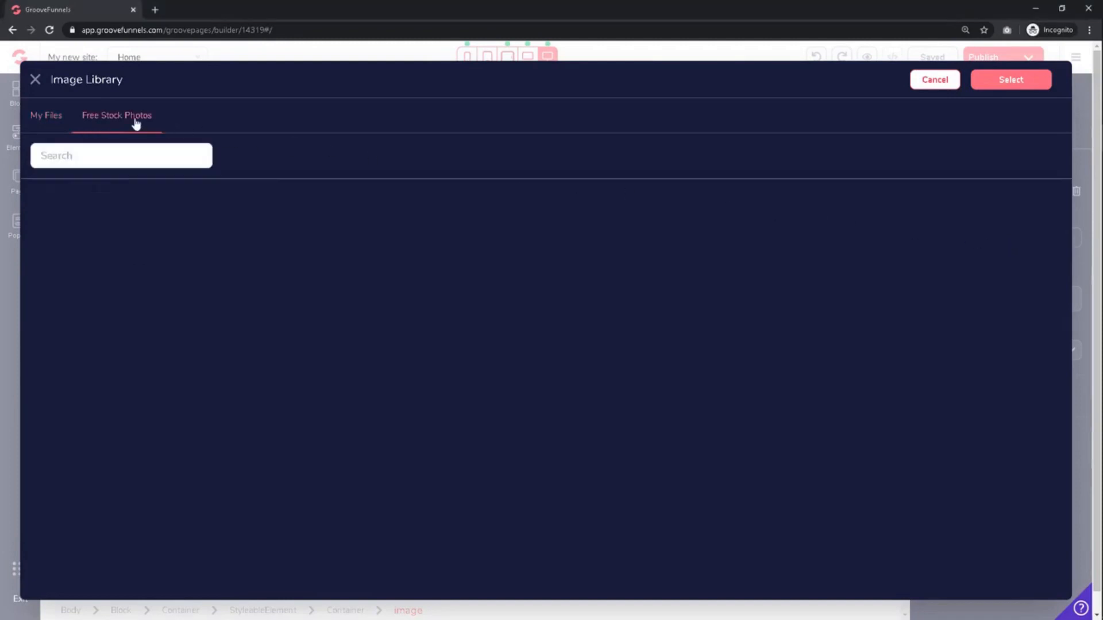
pyautogui.click(81, 154)
pyautogui.write('internet marketing')
pyautogui.press('Return')
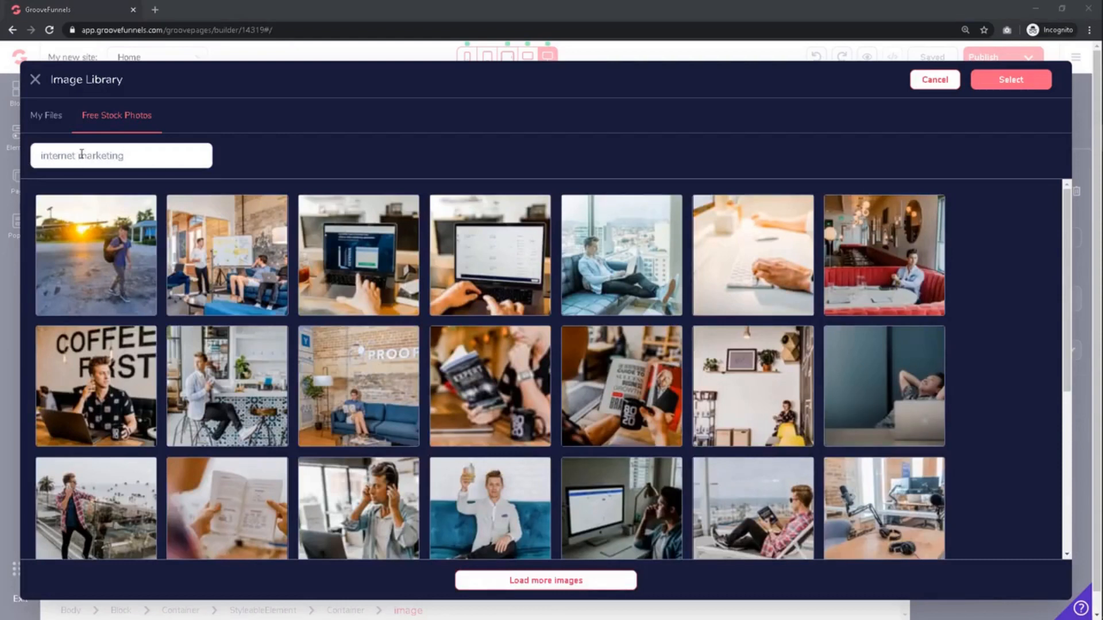
pyautogui.click(47, 119)
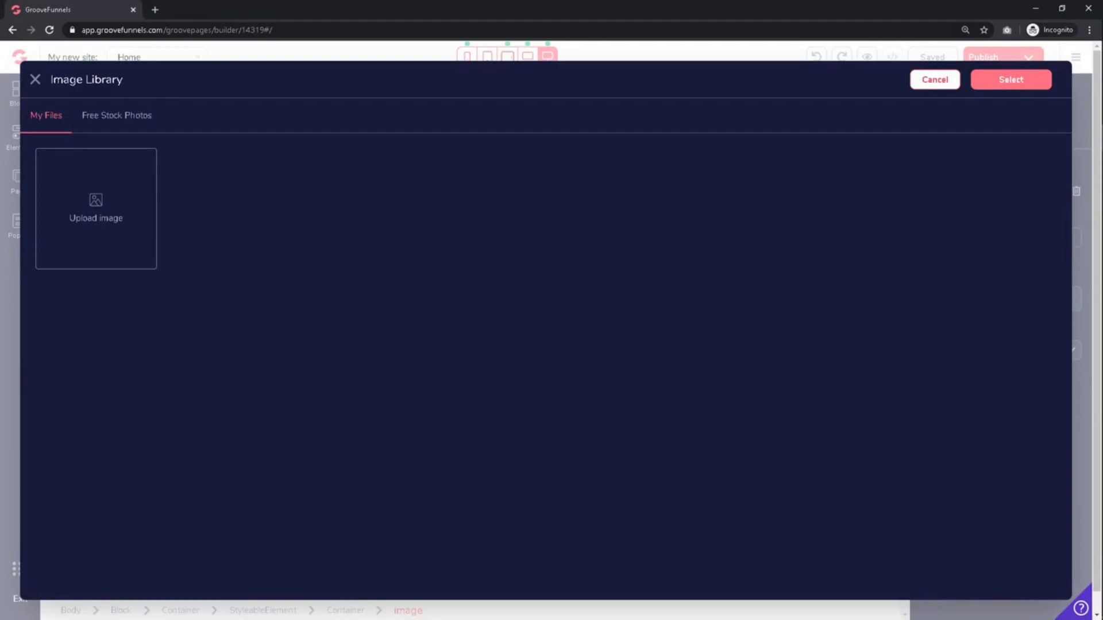
# Open groovefunnels.com in a new browser tab
pyautogui.hotkey('ctrl', 't')
pyautogui.write('groovefun')
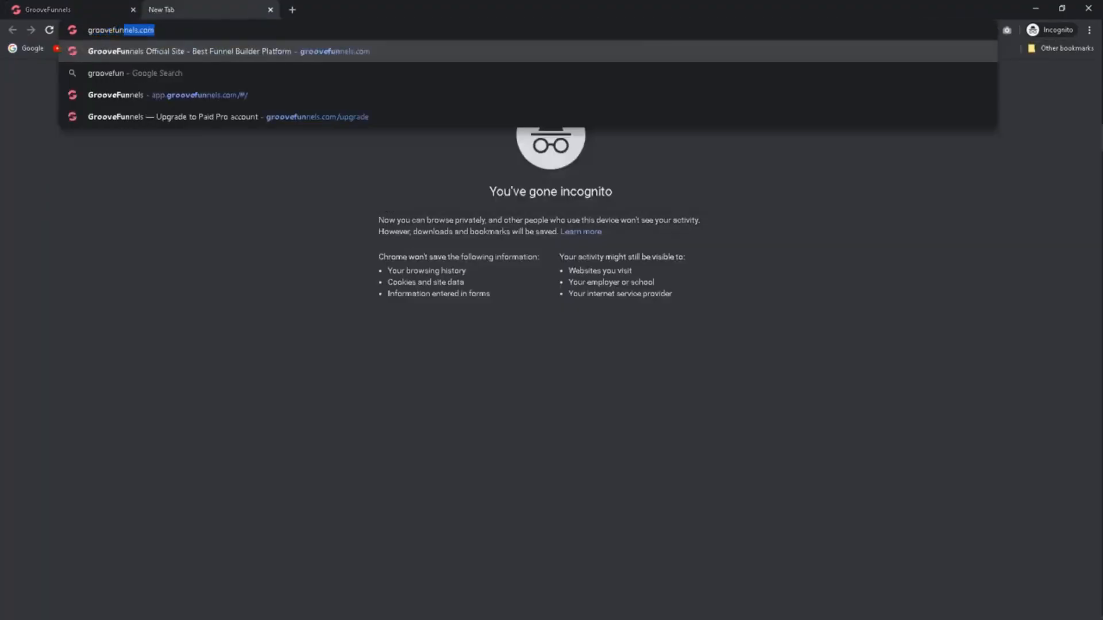
pyautogui.press('Return')
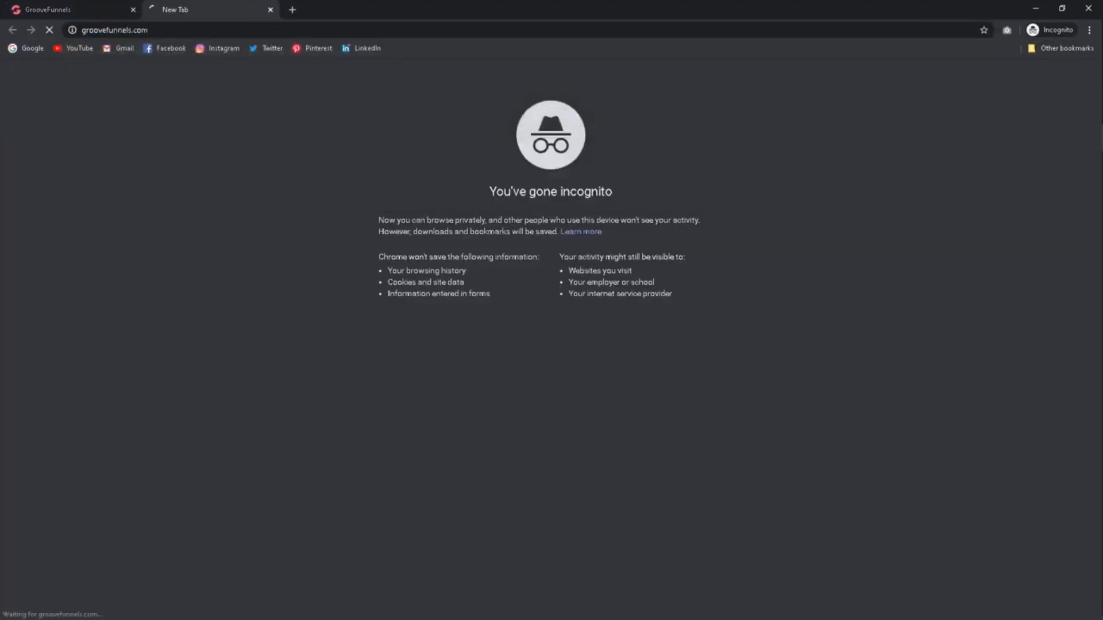
# Save the GrooveSell product and affiliate marketplace diagram from the groovefunnels.com page to the Desktop as a PNG image
pyautogui.scroll(-2, 1072, 242)
pyautogui.scroll(-6, 1072, 242)
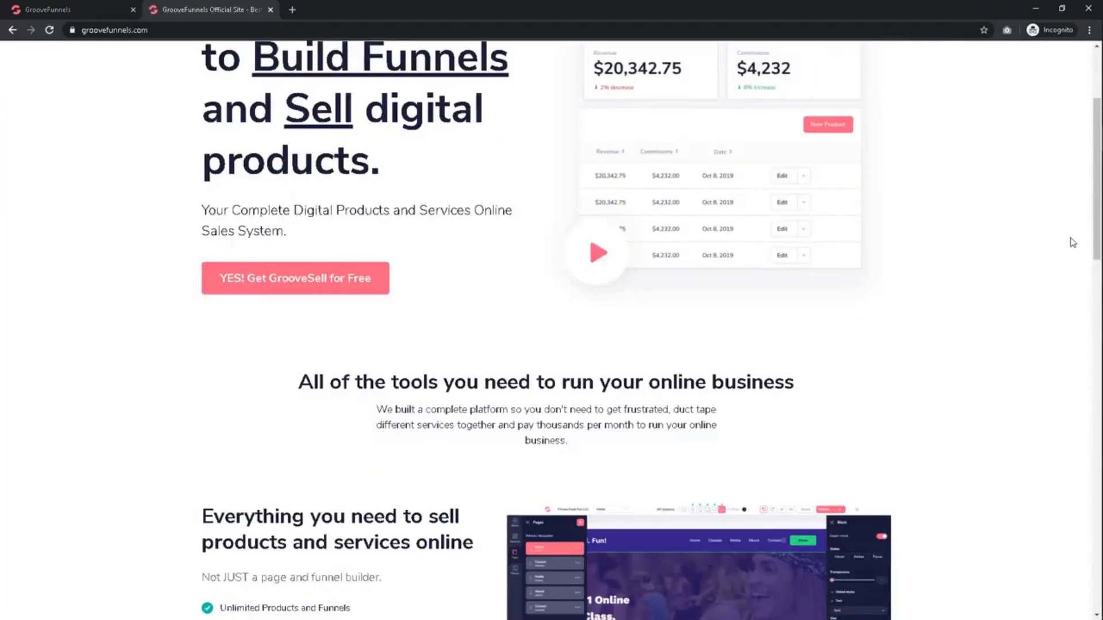
pyautogui.scroll(-8, 1072, 242)
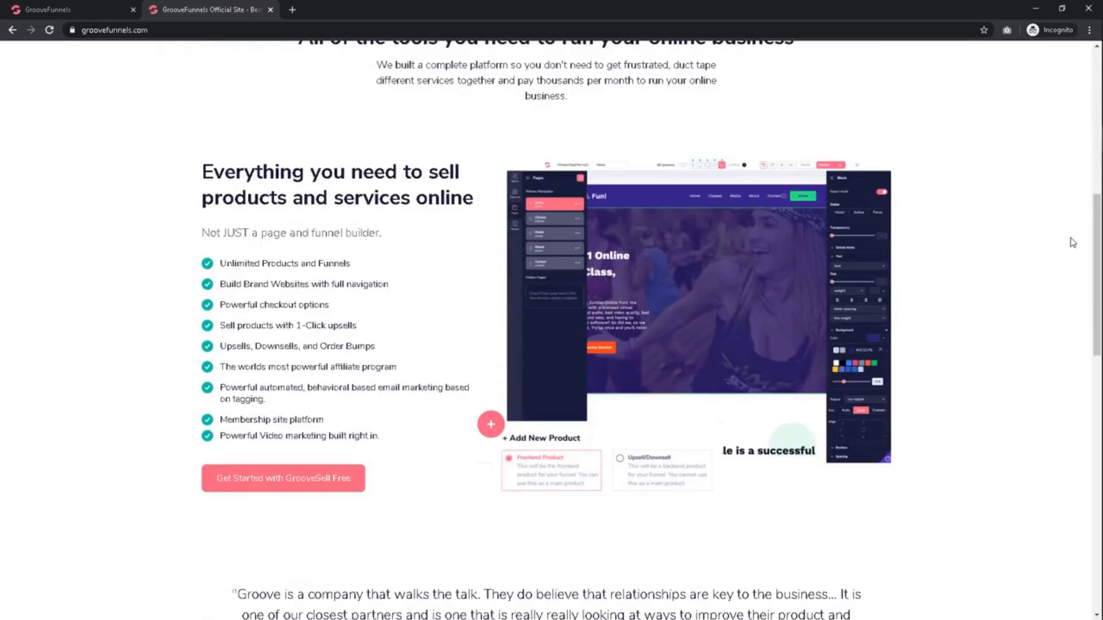
pyautogui.scroll(-5, 1072, 242)
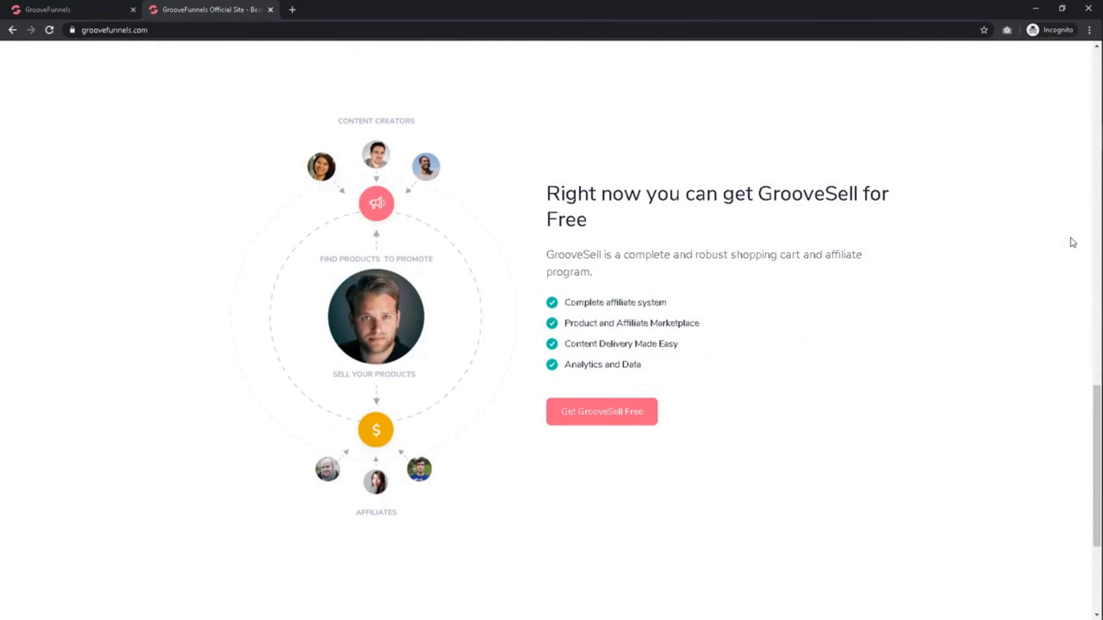
pyautogui.rightClick(408, 353)
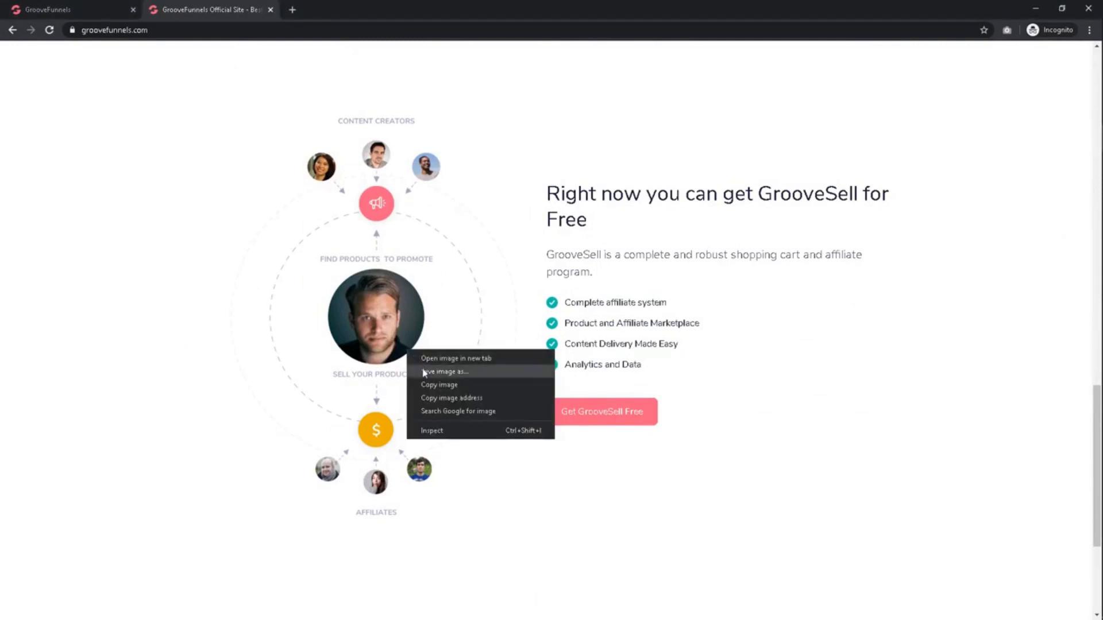
pyautogui.click(425, 372)
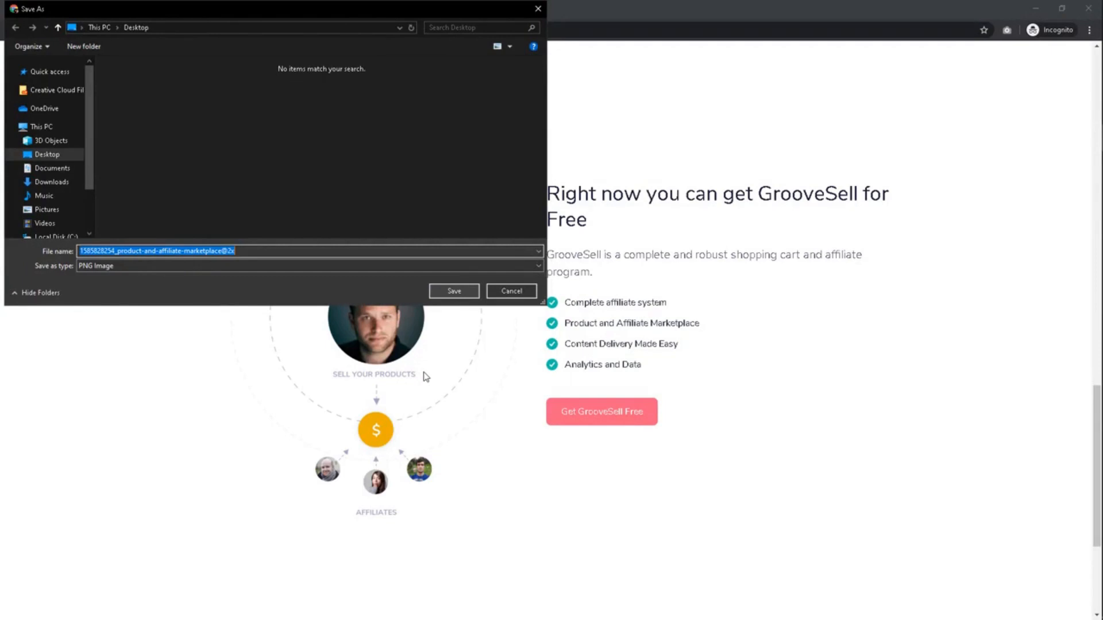
pyautogui.press('Return')
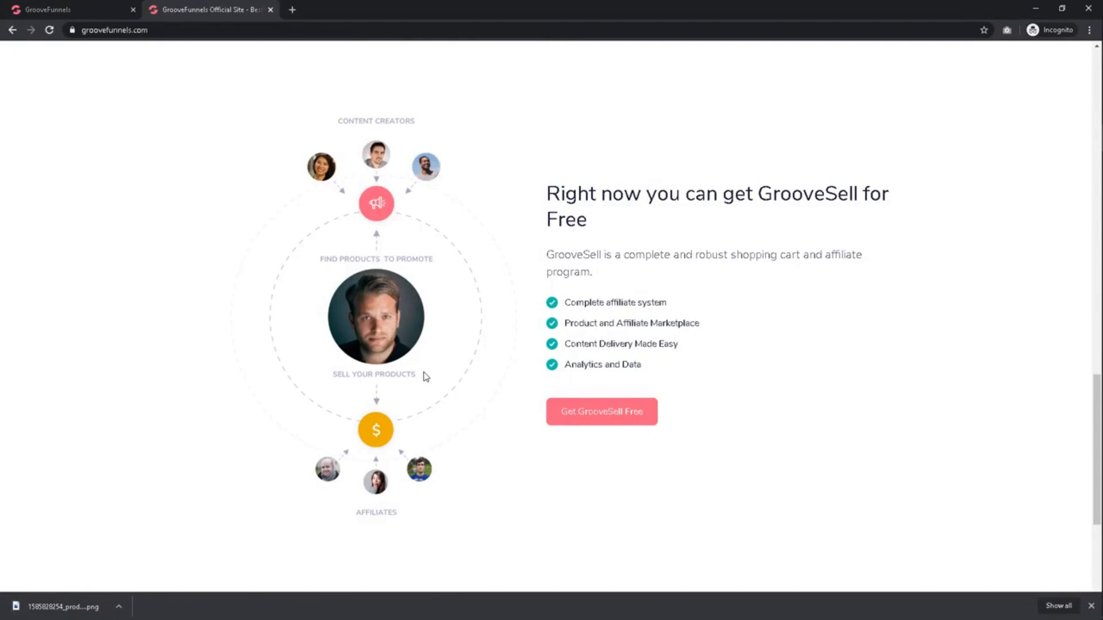
# Upload the saved marketplace diagram PNG from the Desktop to the page builder's image library
pyautogui.click(62, 13)
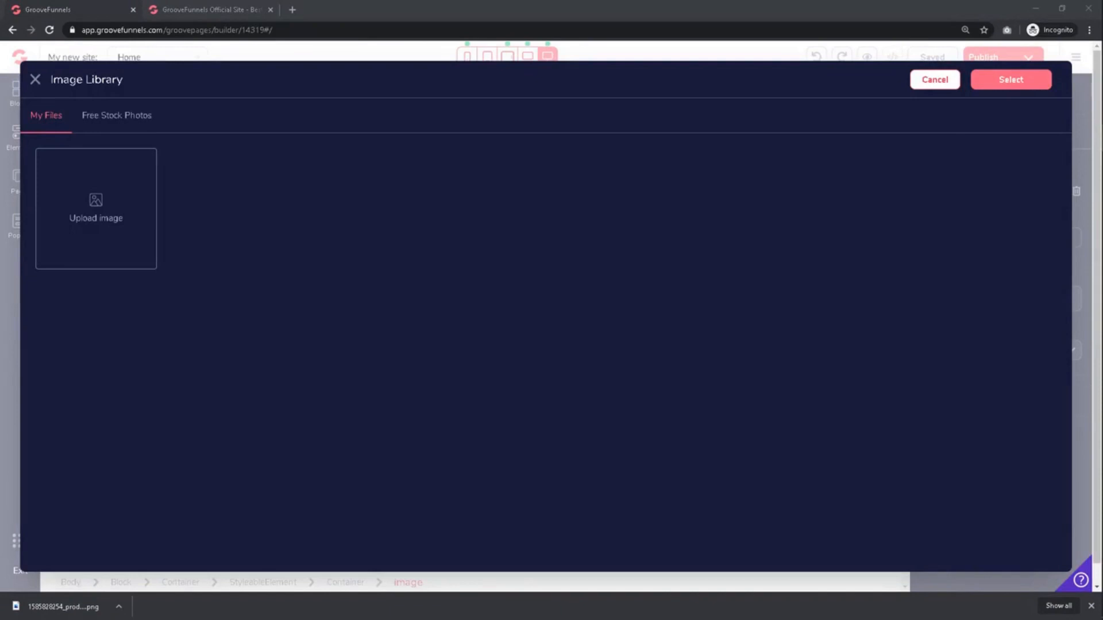
pyautogui.click(128, 242)
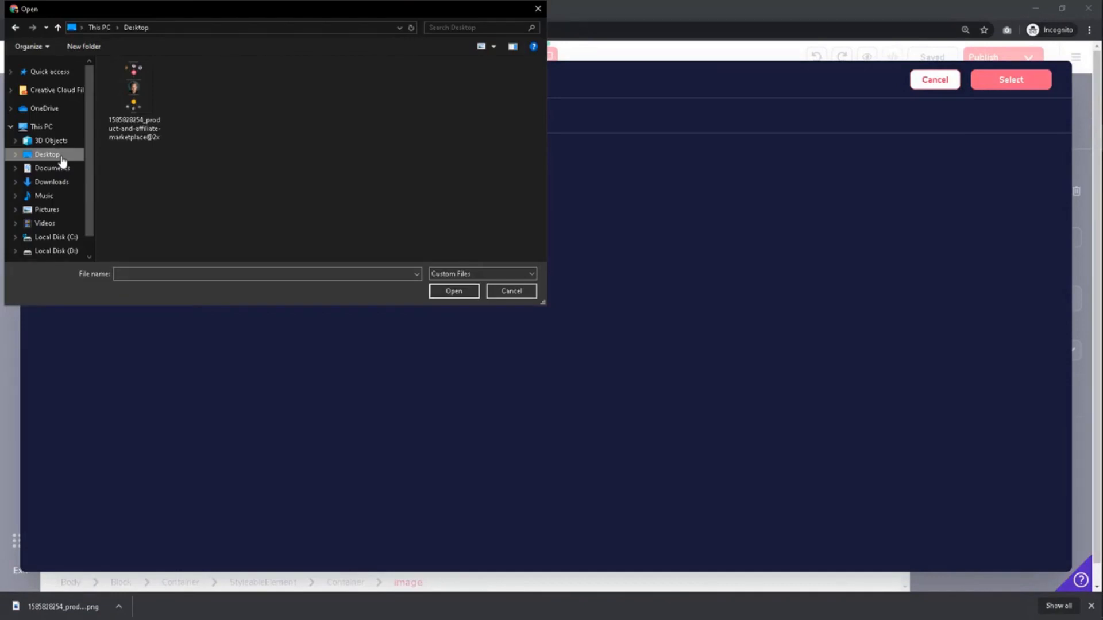
pyautogui.doubleClick(129, 136)
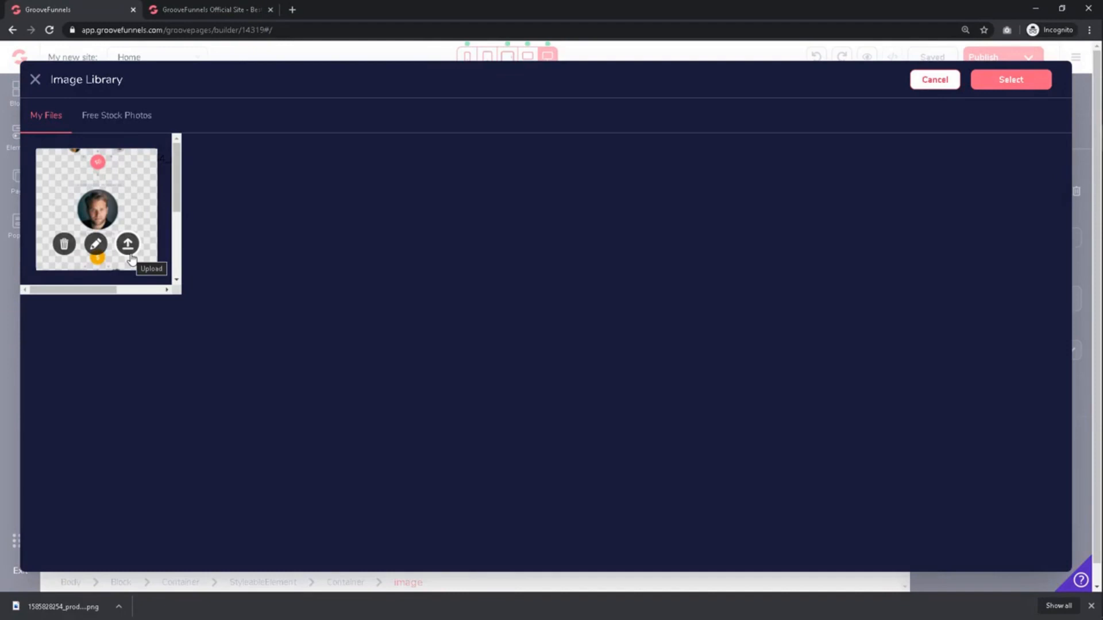
pyautogui.click(131, 259)
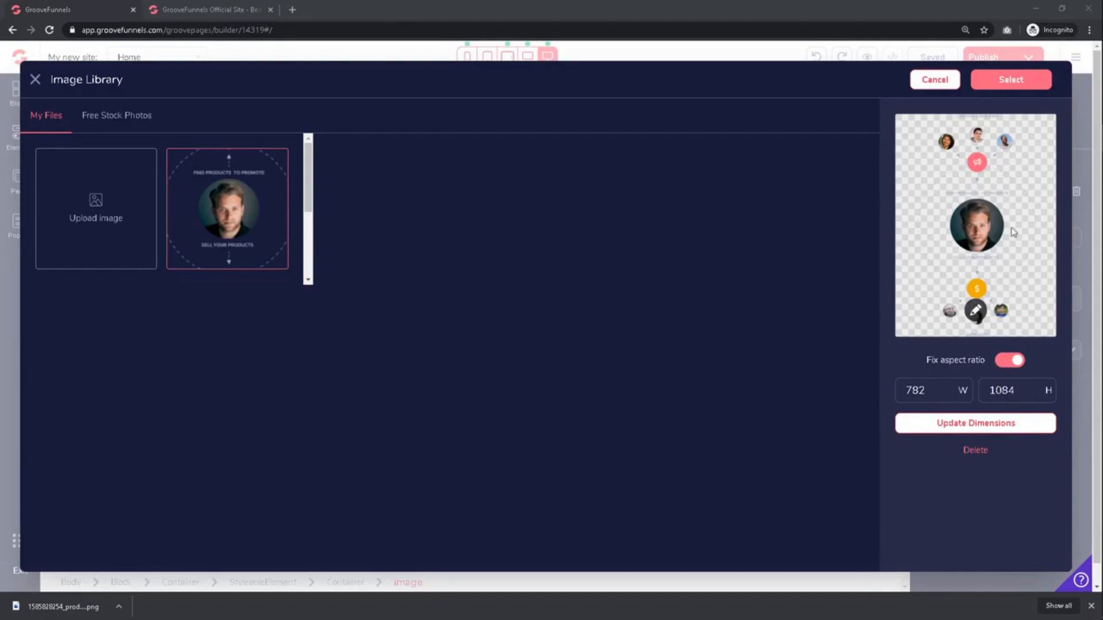
# Replace the picture of the woman with the uploaded diagram, keep its link set to none, and apply the update
pyautogui.click(1028, 93)
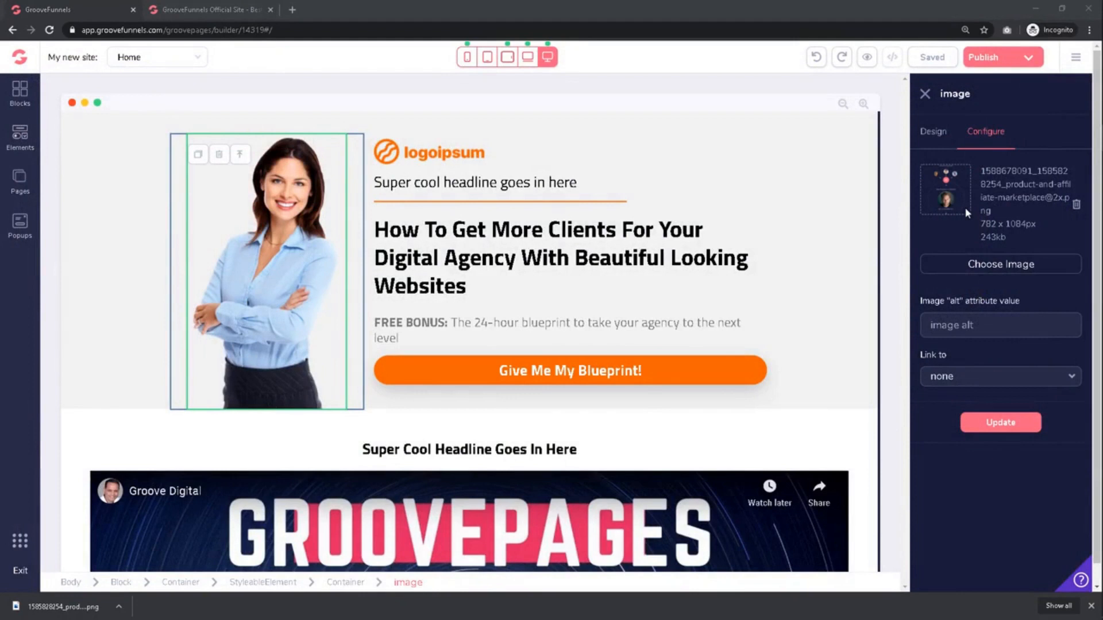
pyautogui.click(1067, 389)
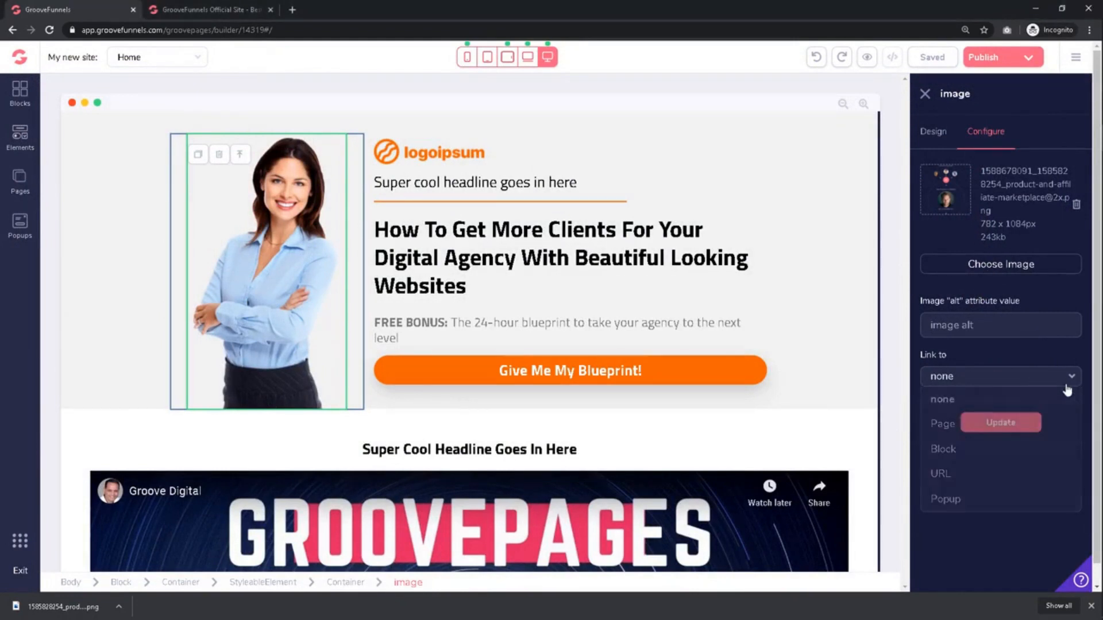
pyautogui.click(1066, 390)
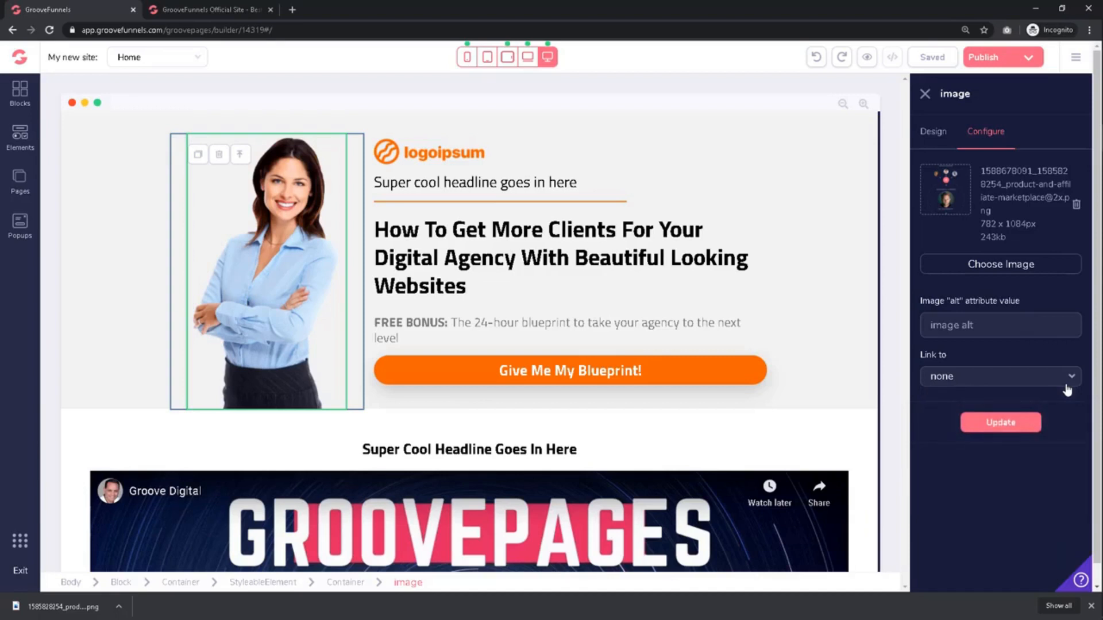
pyautogui.click(1018, 432)
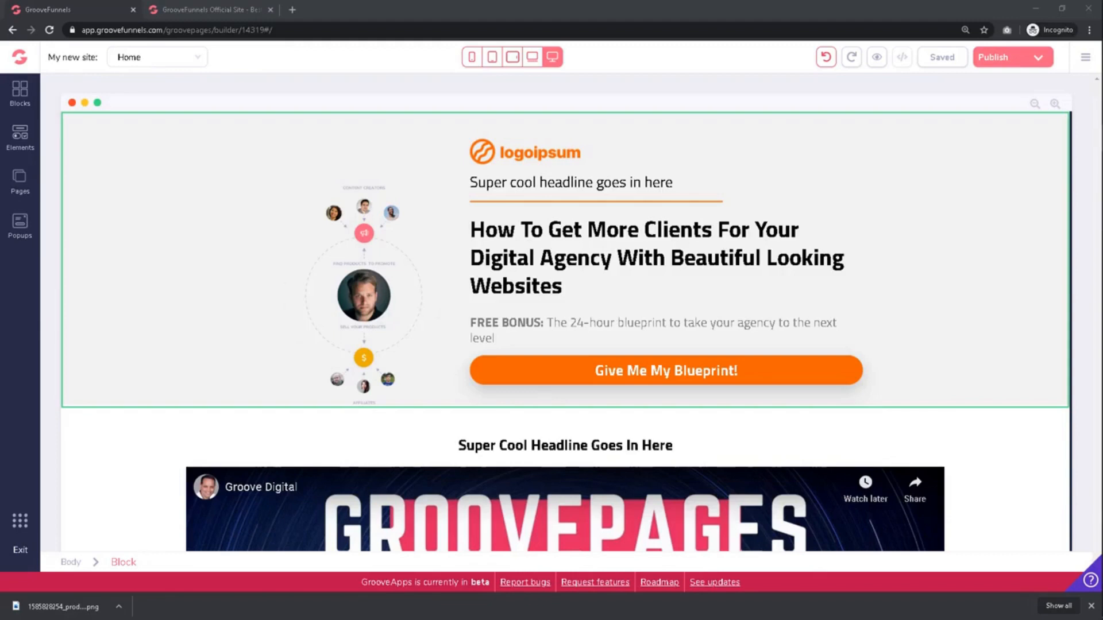
# Replace the first block's main headline with "FREE ACCESS: The Most Powerful SALES And AFFILIATE Platform - Download Now!"
pyautogui.click(585, 272)
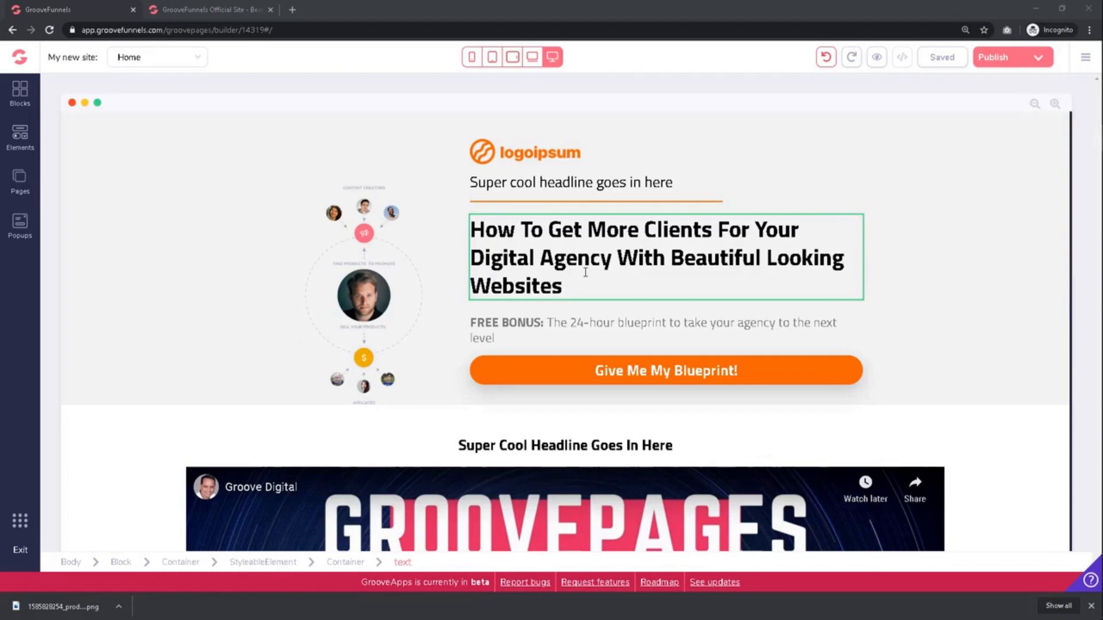
pyautogui.click(585, 273)
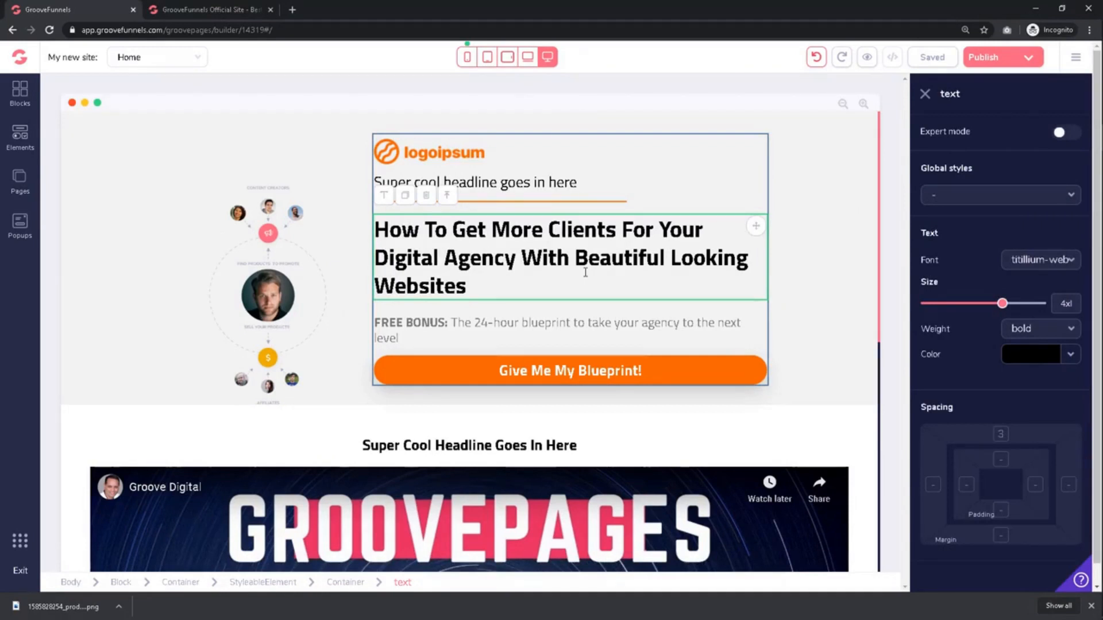
pyautogui.doubleClick(585, 272)
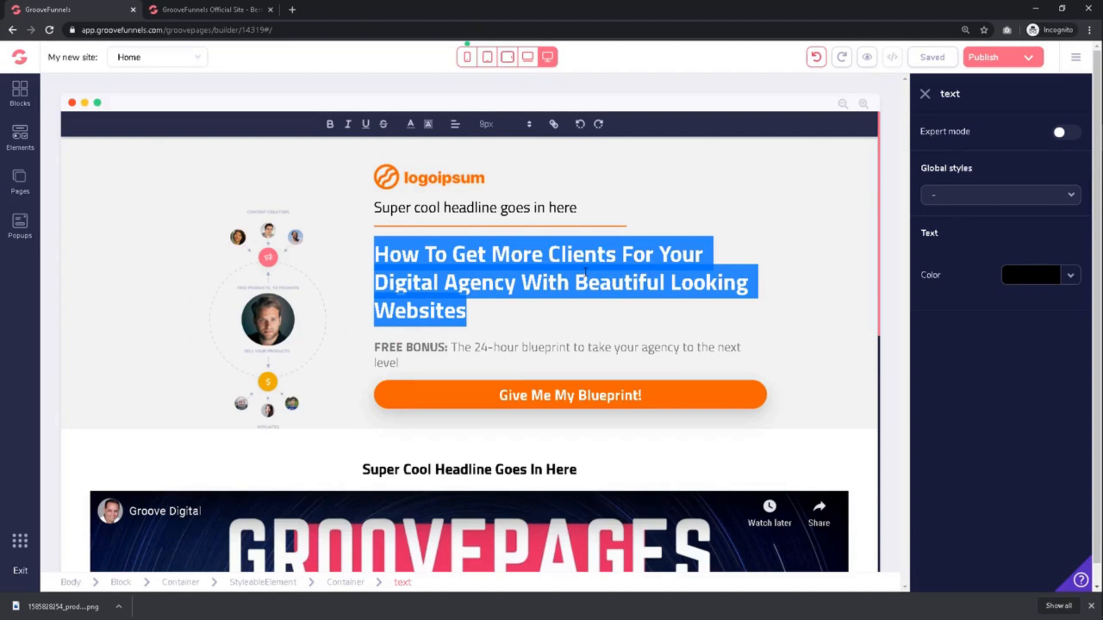
pyautogui.click(395, 247)
pyautogui.doubleClick(398, 249)
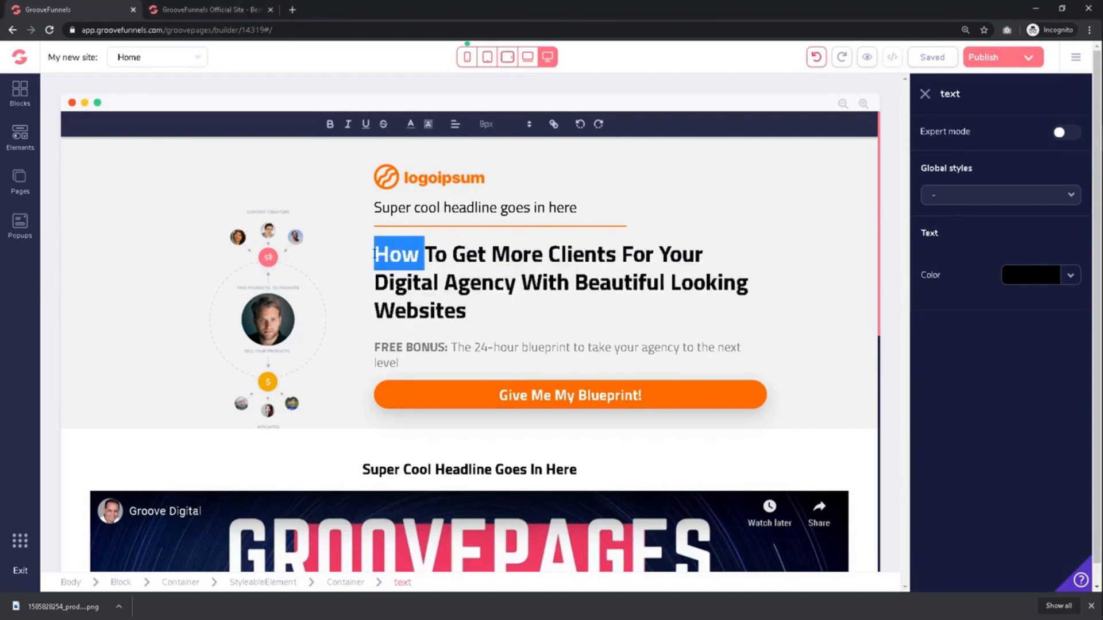
pyautogui.click(375, 254)
pyautogui.moveTo(374, 253); pyautogui.dragTo(475, 304)
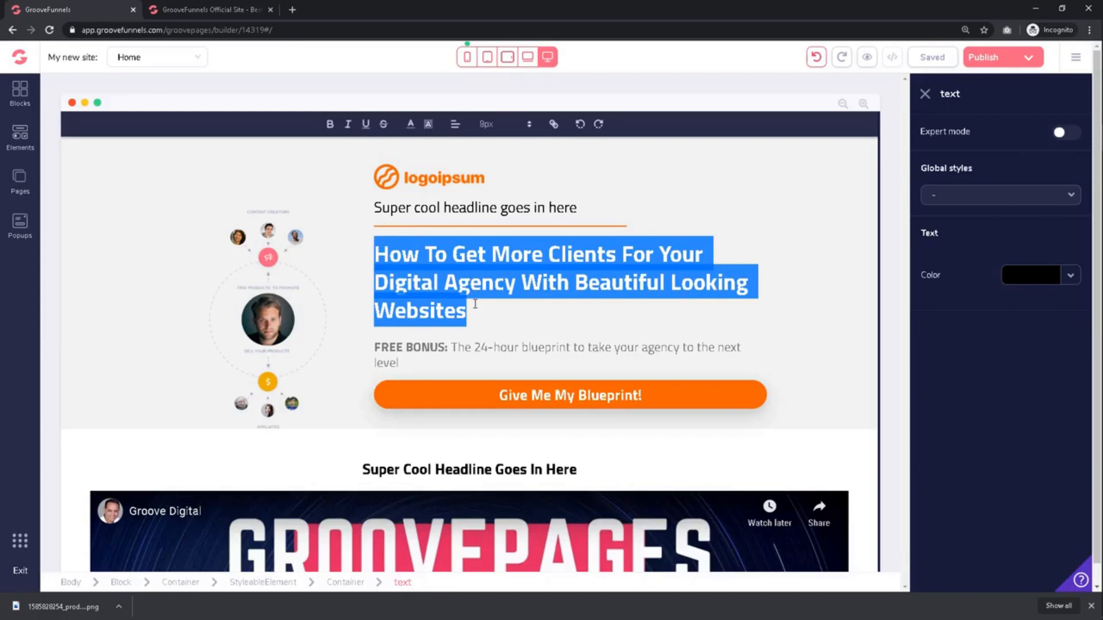
pyautogui.write('FREE ACC')
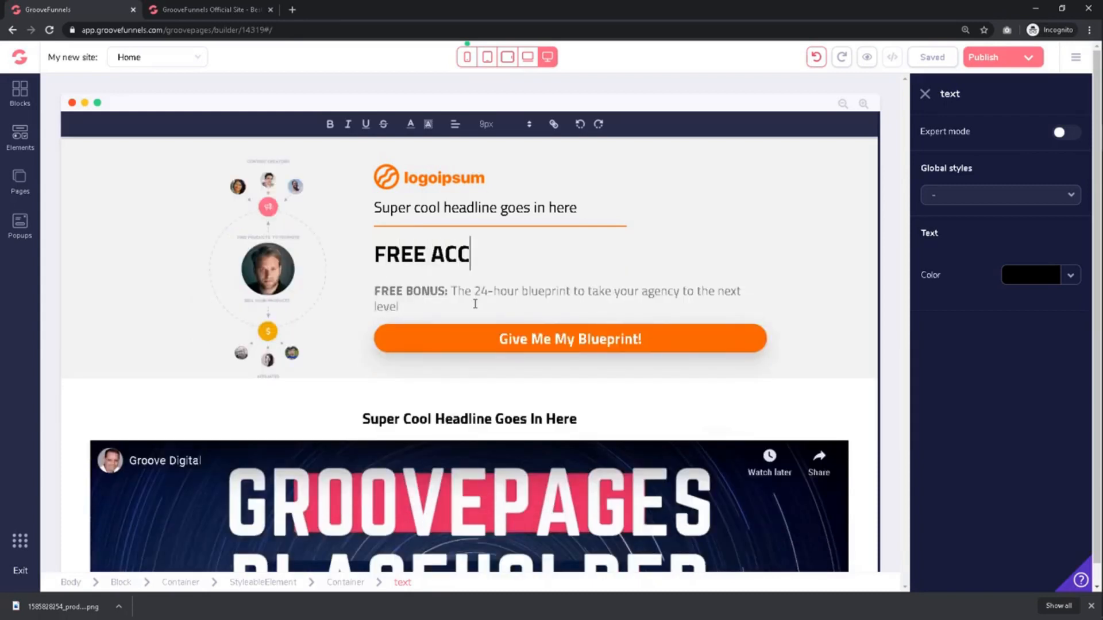
pyautogui.write('ESS: The')
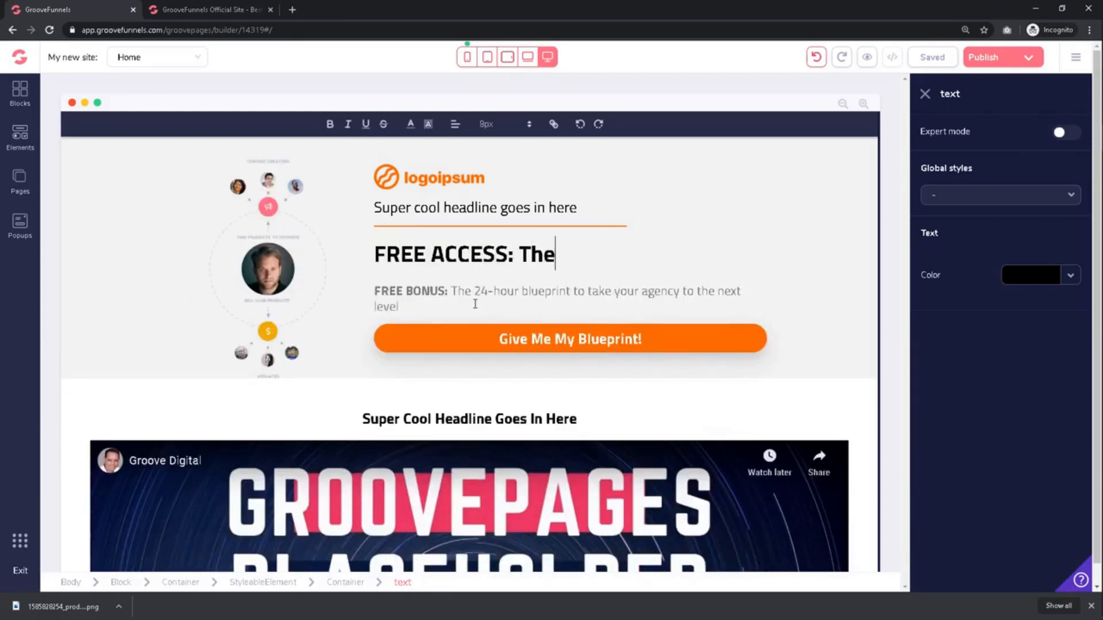
pyautogui.write(' Most P')
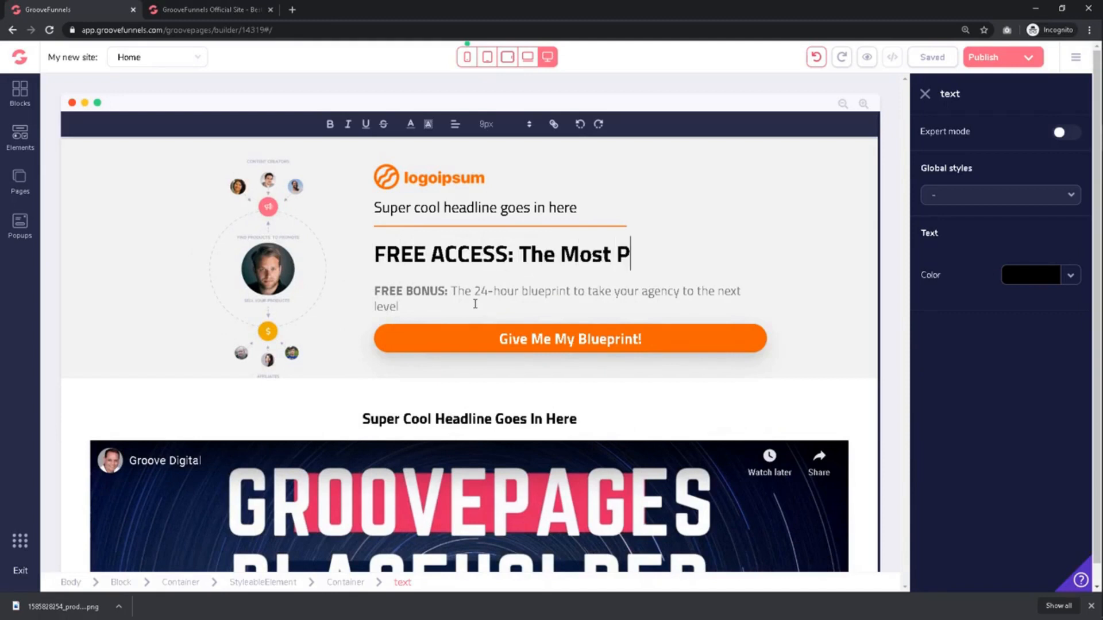
pyautogui.write('owerful ')
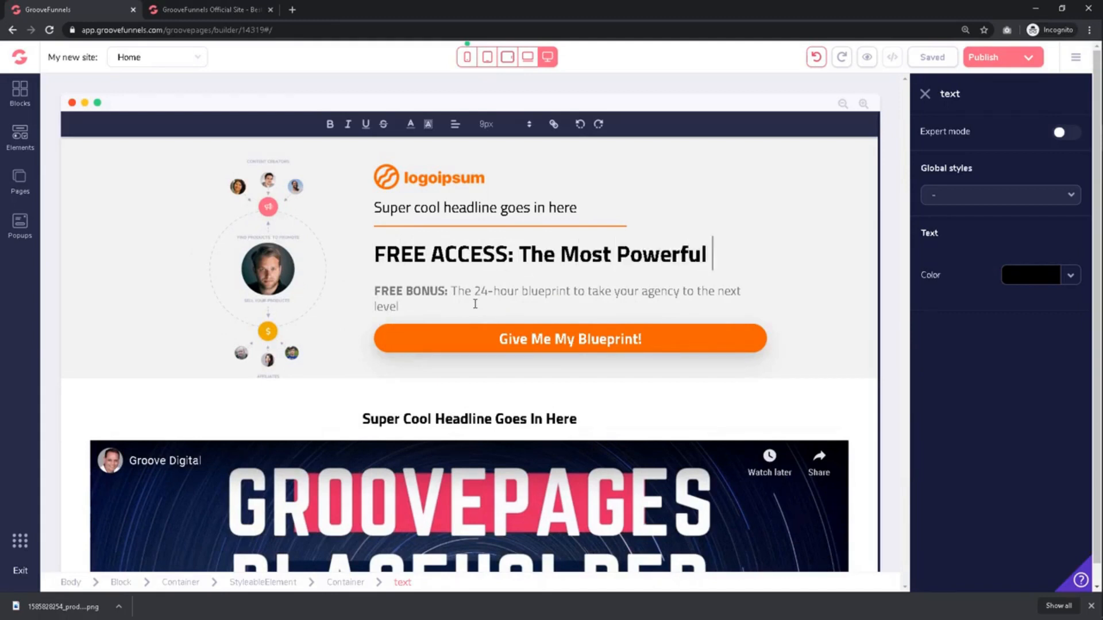
pyautogui.write('SALES A')
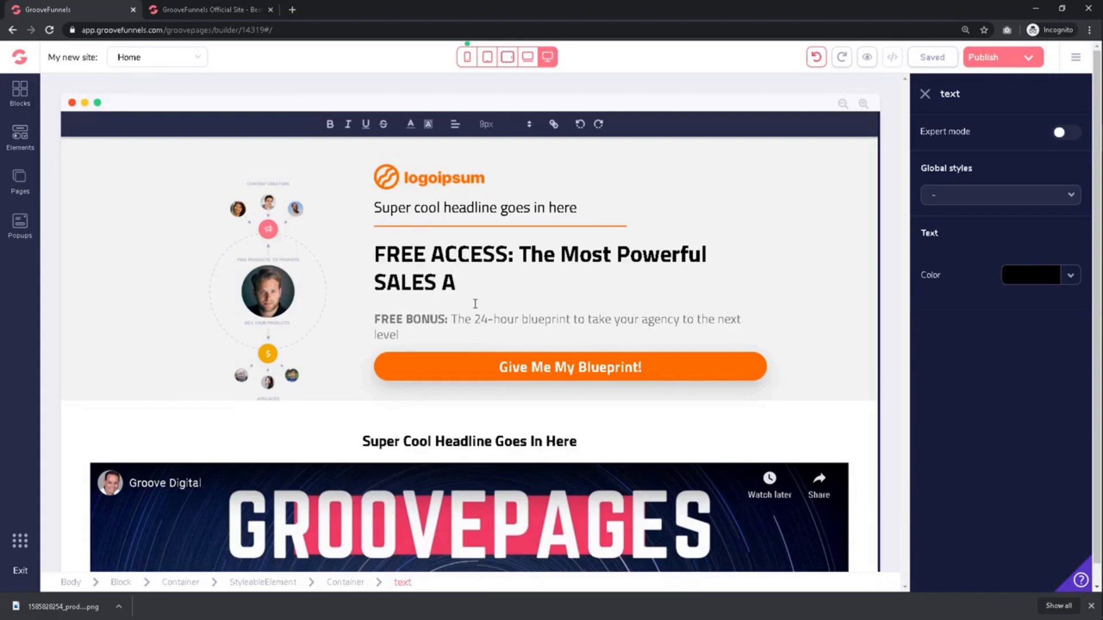
pyautogui.write('nd AFFILIATE ')
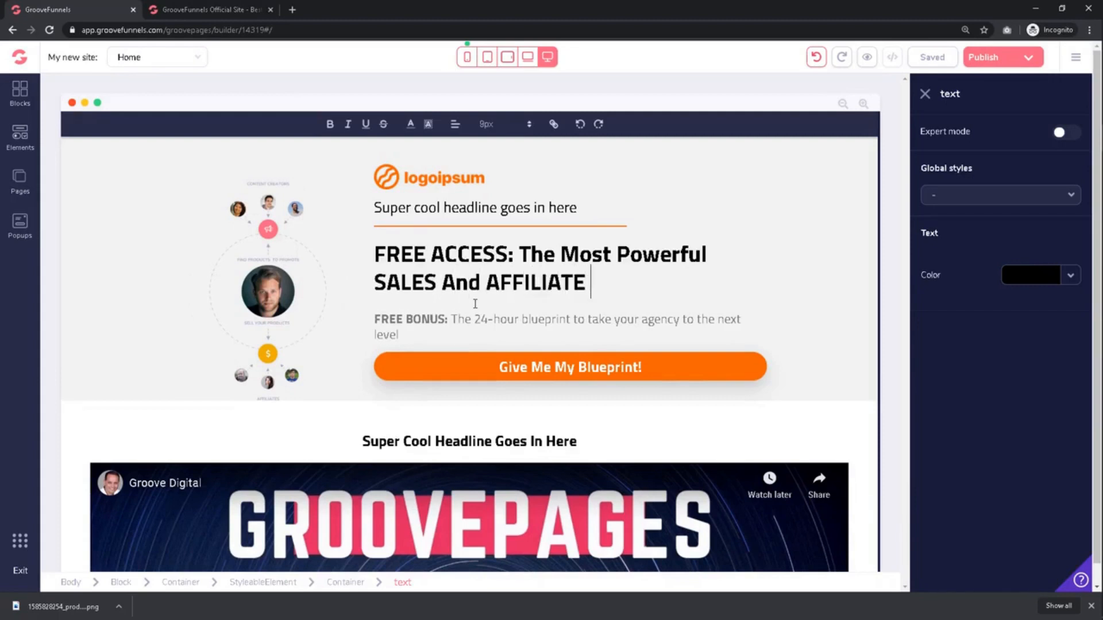
pyautogui.write('Platform')
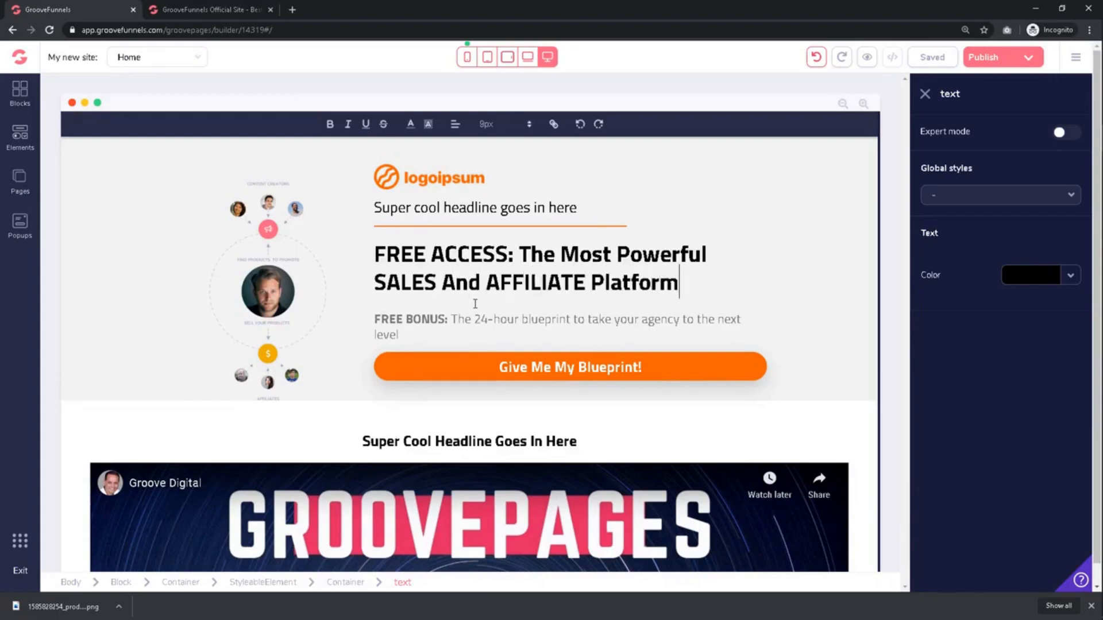
pyautogui.write(' - Down')
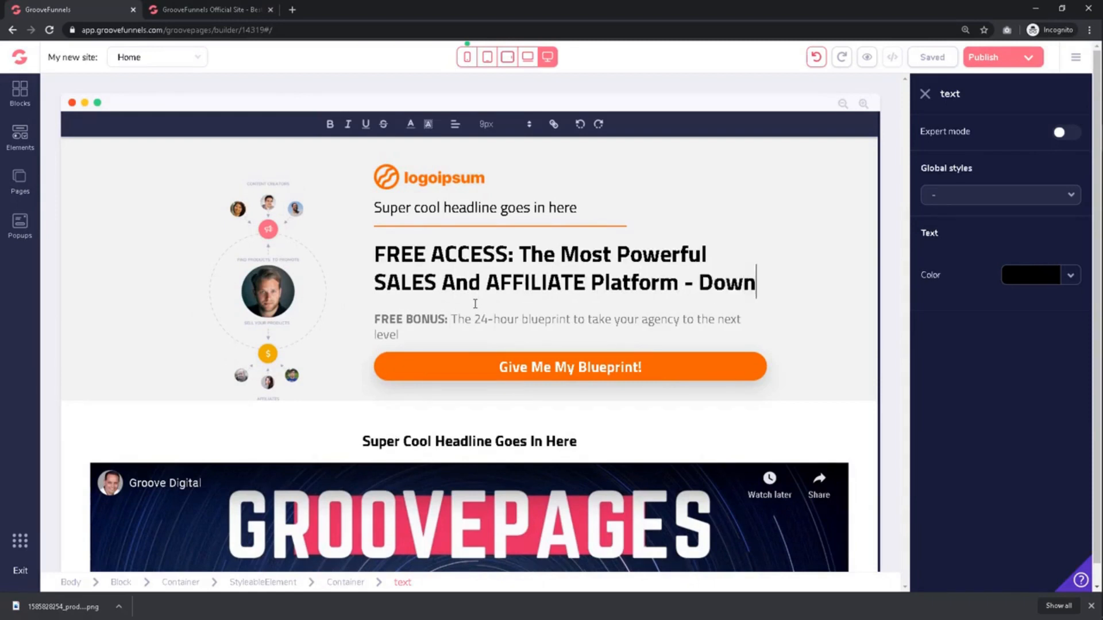
pyautogui.write('load Now')
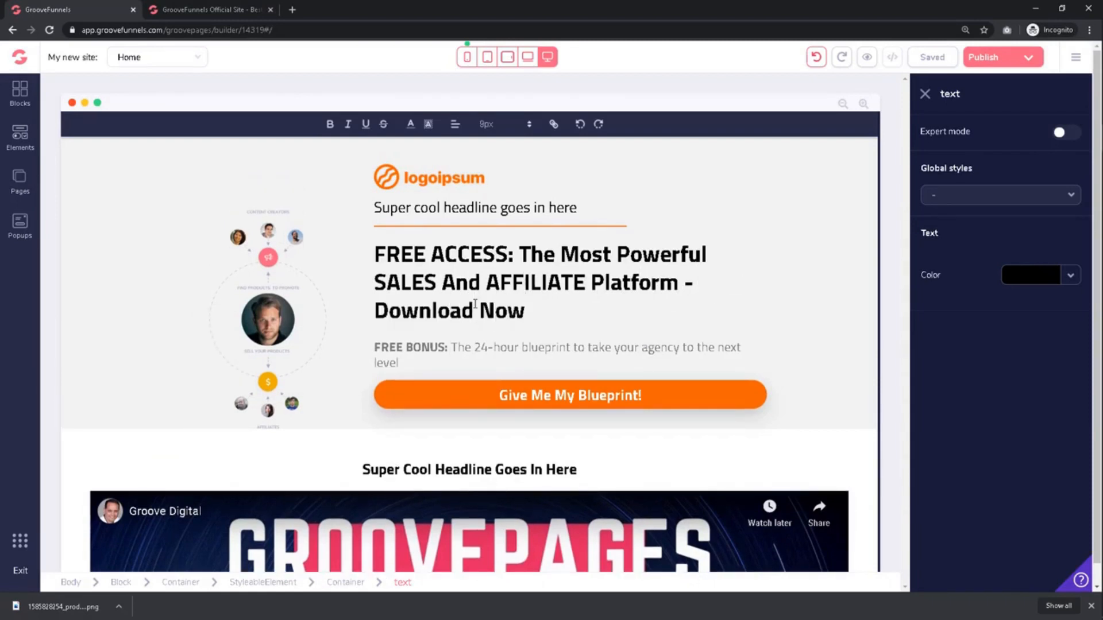
pyautogui.write('!')
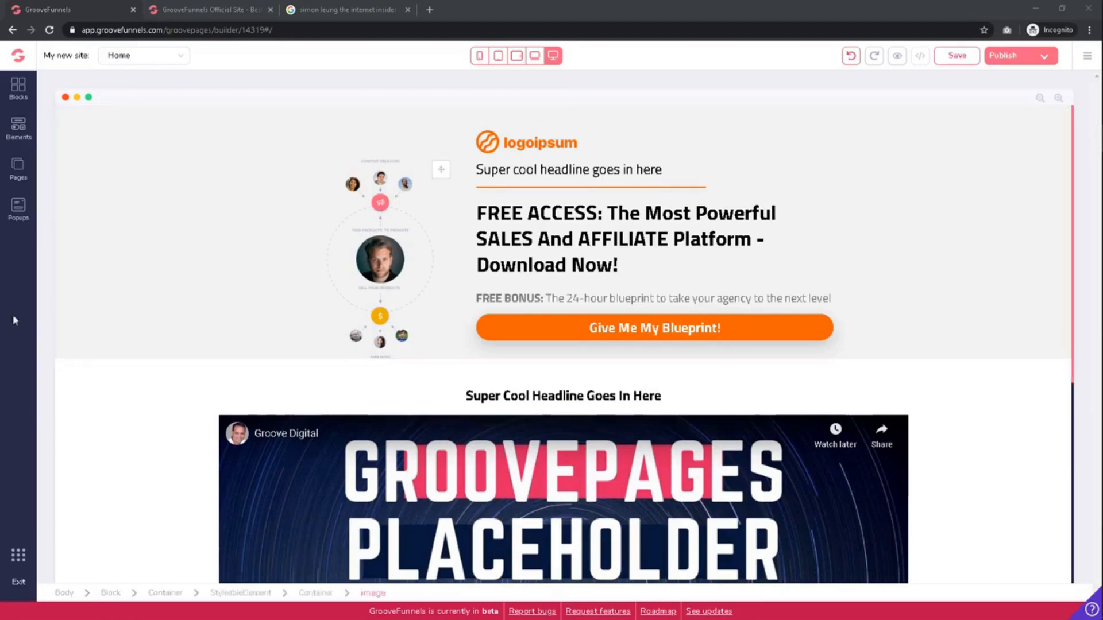
# Open the image library for replacing the logoipsum logo in the first block
pyautogui.click(531, 153)
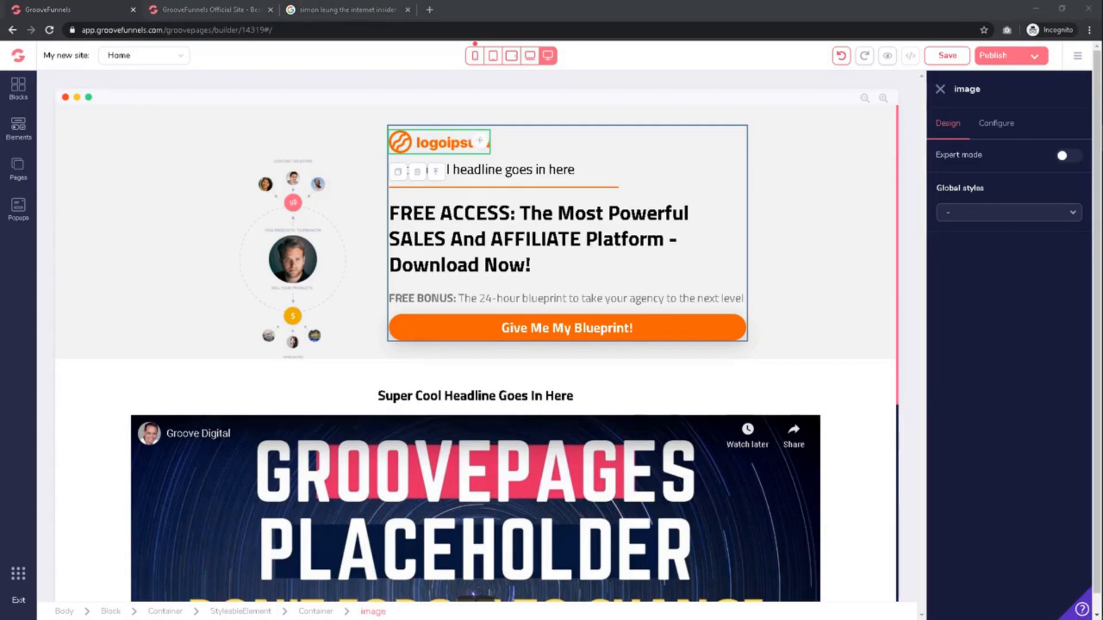
pyautogui.click(1005, 133)
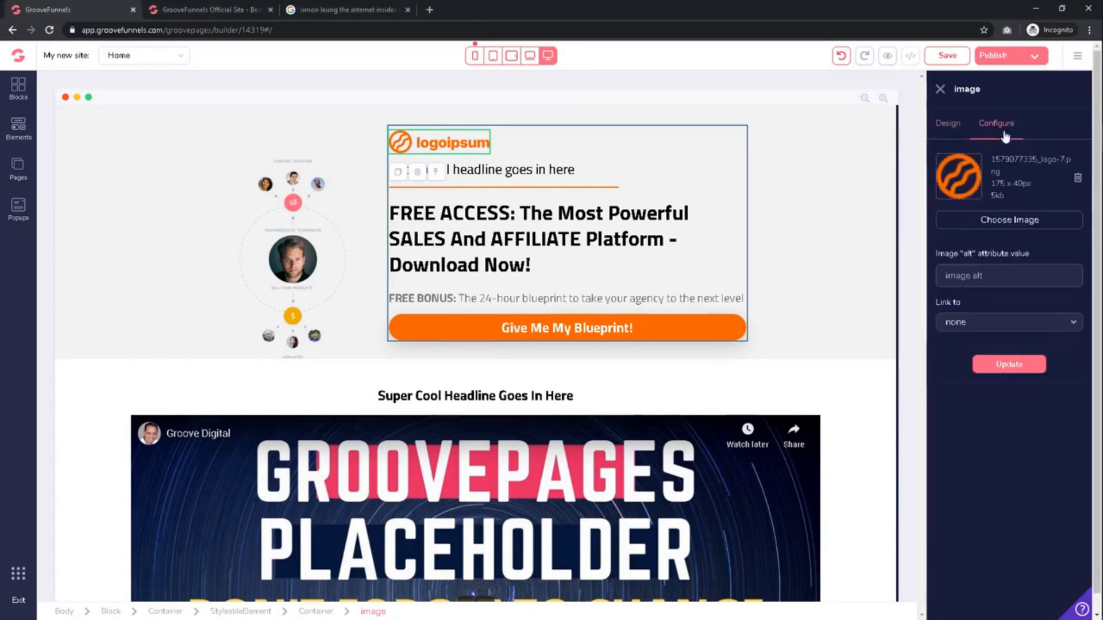
pyautogui.click(1017, 221)
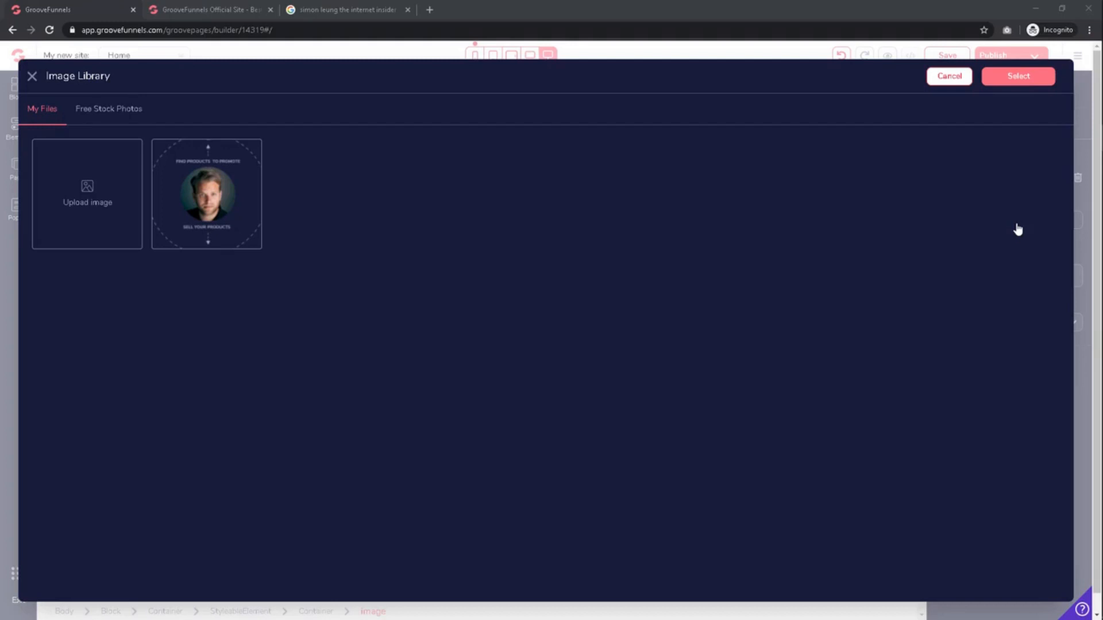
# Save the GrooveFunnels logo from its website to the Desktop as a PNG image, and return to the image library
pyautogui.click(254, 12)
pyautogui.rightClick(254, 69)
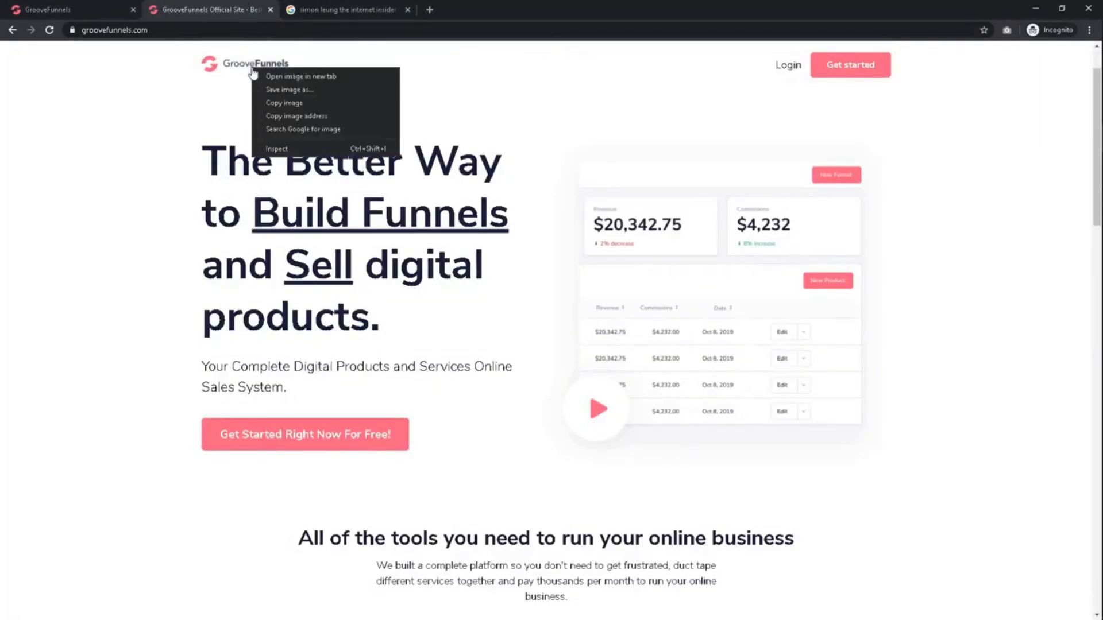
pyautogui.click(288, 88)
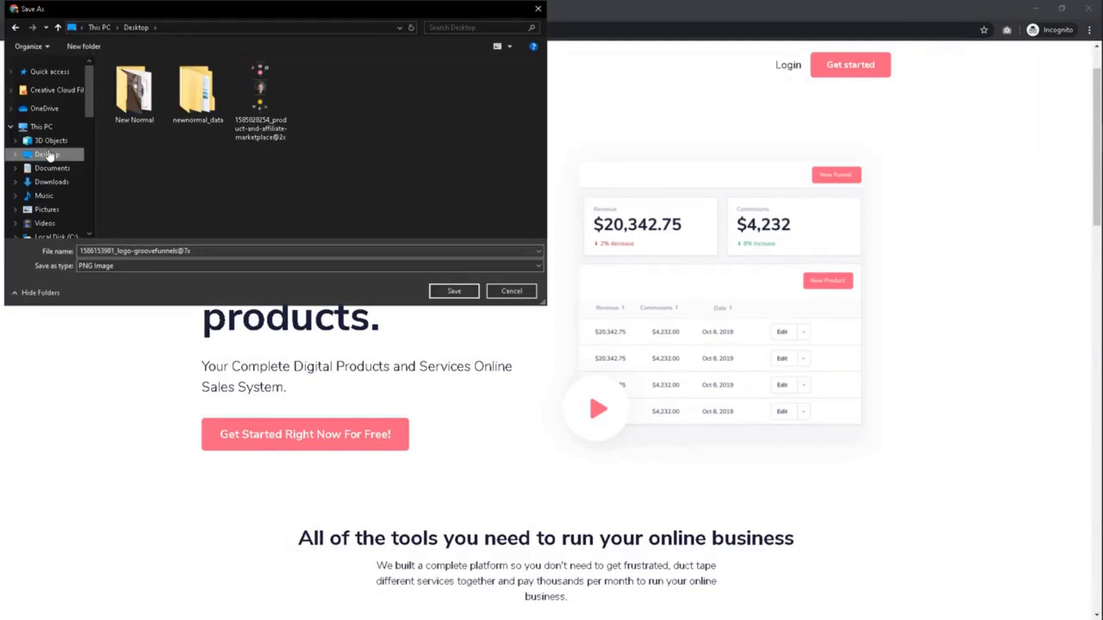
pyautogui.click(455, 291)
pyautogui.click(64, 14)
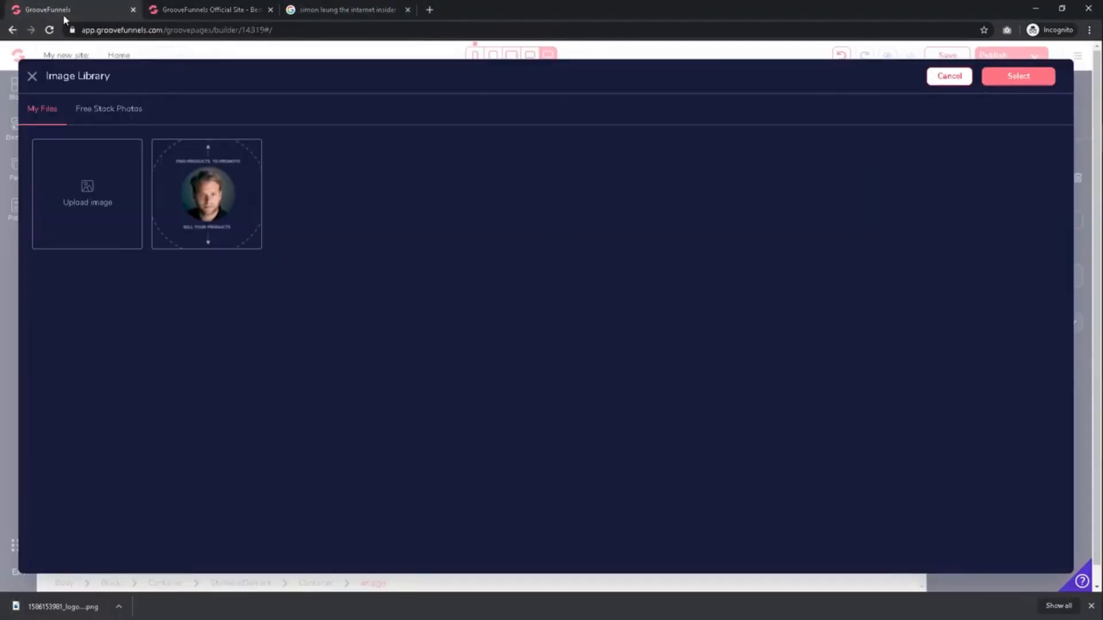
# Upload the GrooveFunnels logo PNG from the Desktop, replace the logoipsum logo in the first block with it, and apply the update
pyautogui.click(119, 191)
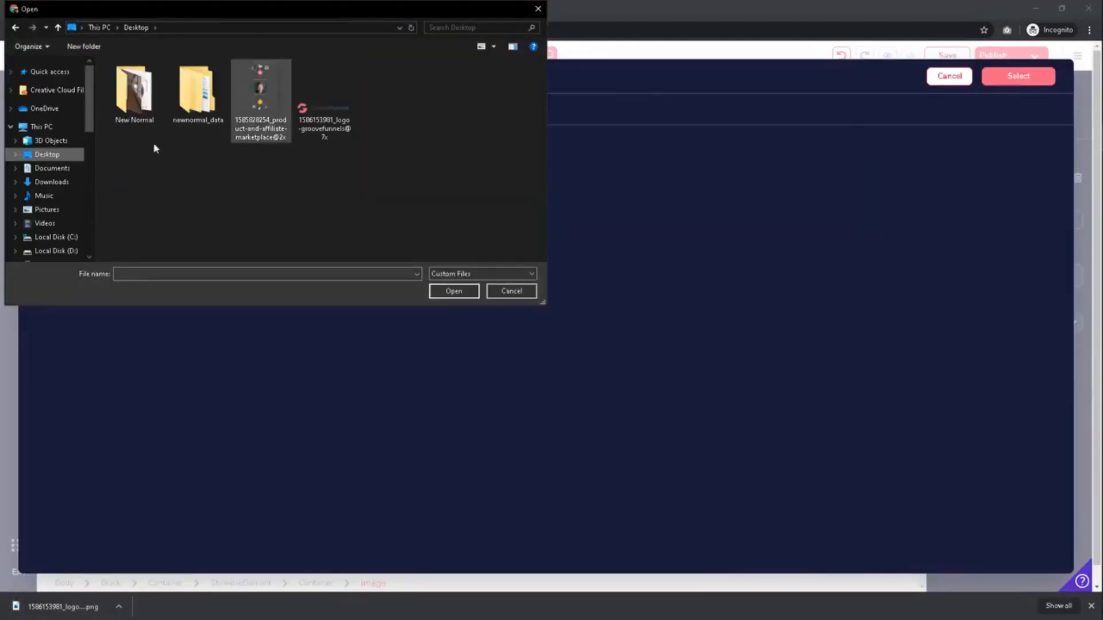
pyautogui.doubleClick(352, 120)
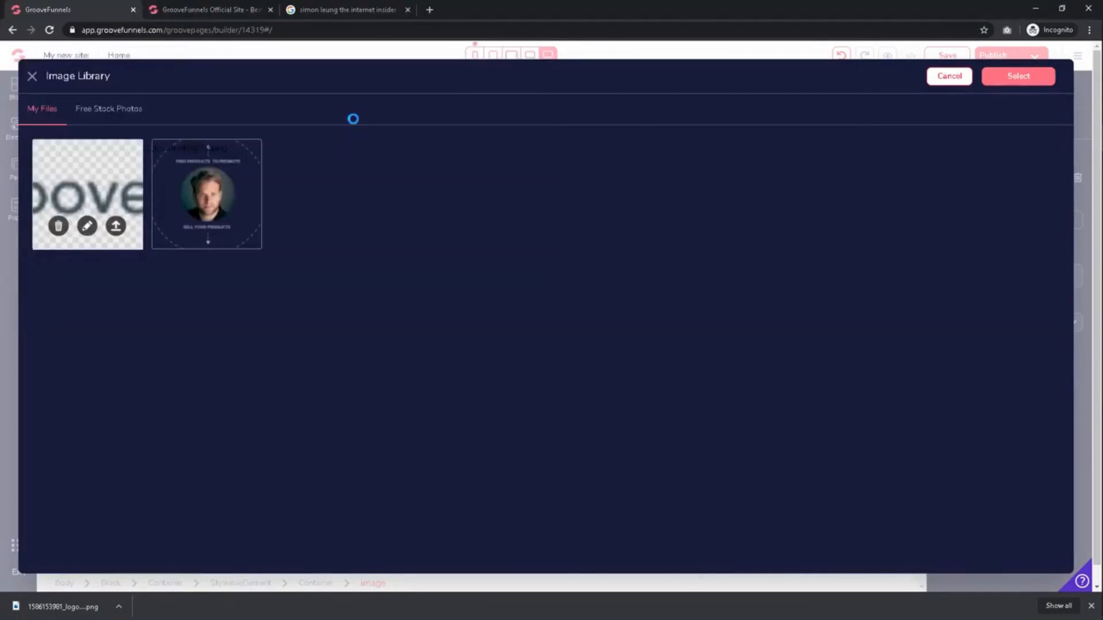
pyautogui.click(115, 230)
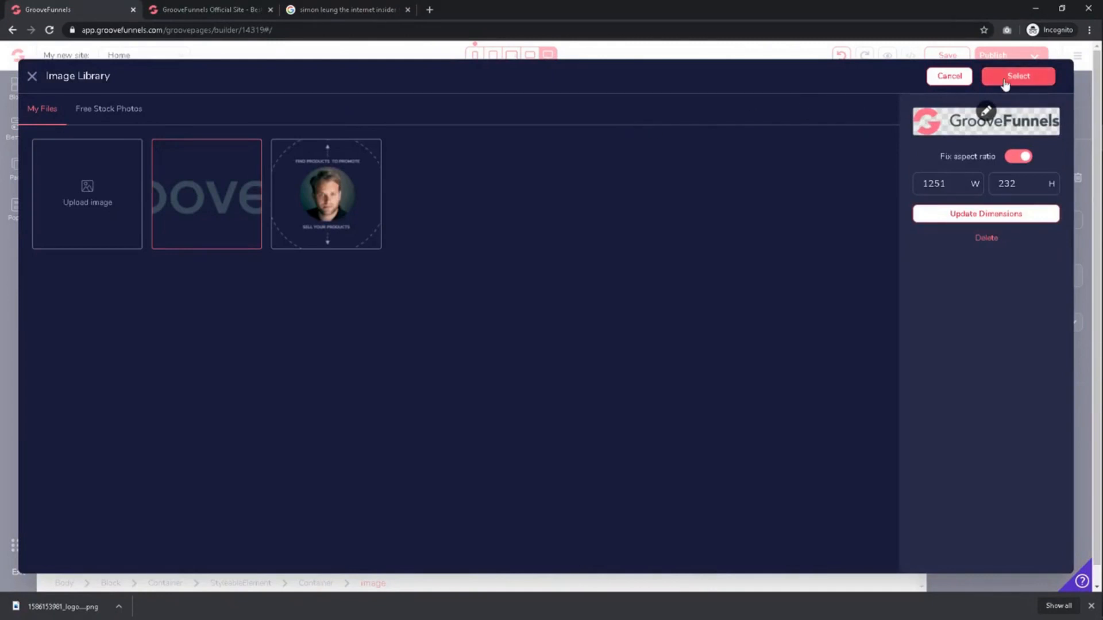
pyautogui.click(1018, 76)
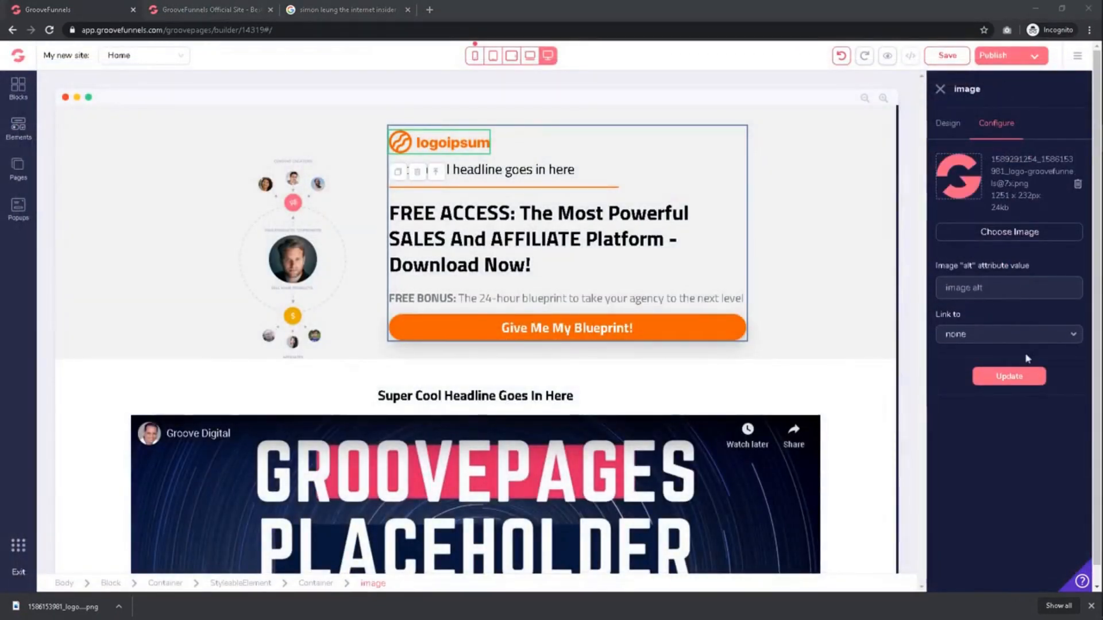
pyautogui.click(1027, 380)
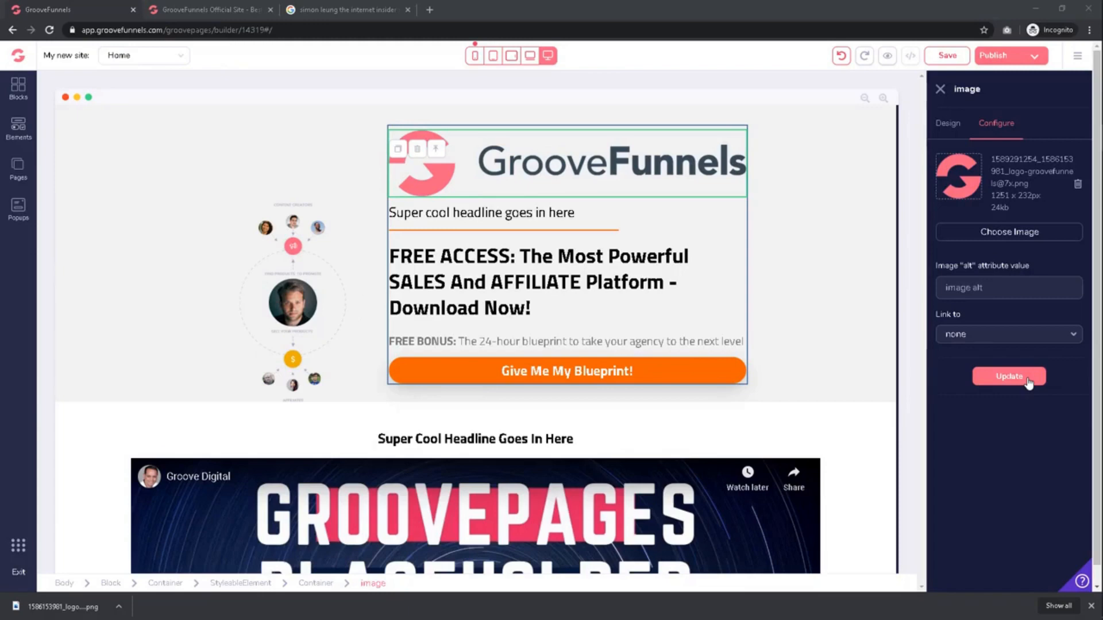
# Delete the logo image above the headlines in the first block and confirm the removal
pyautogui.click(425, 150)
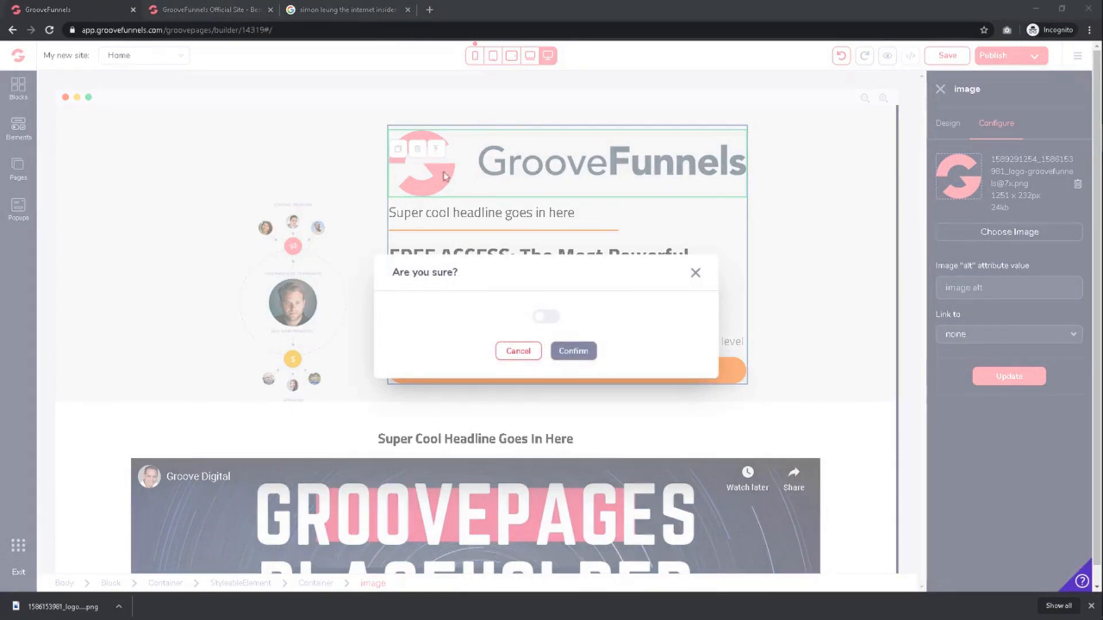
pyautogui.click(548, 317)
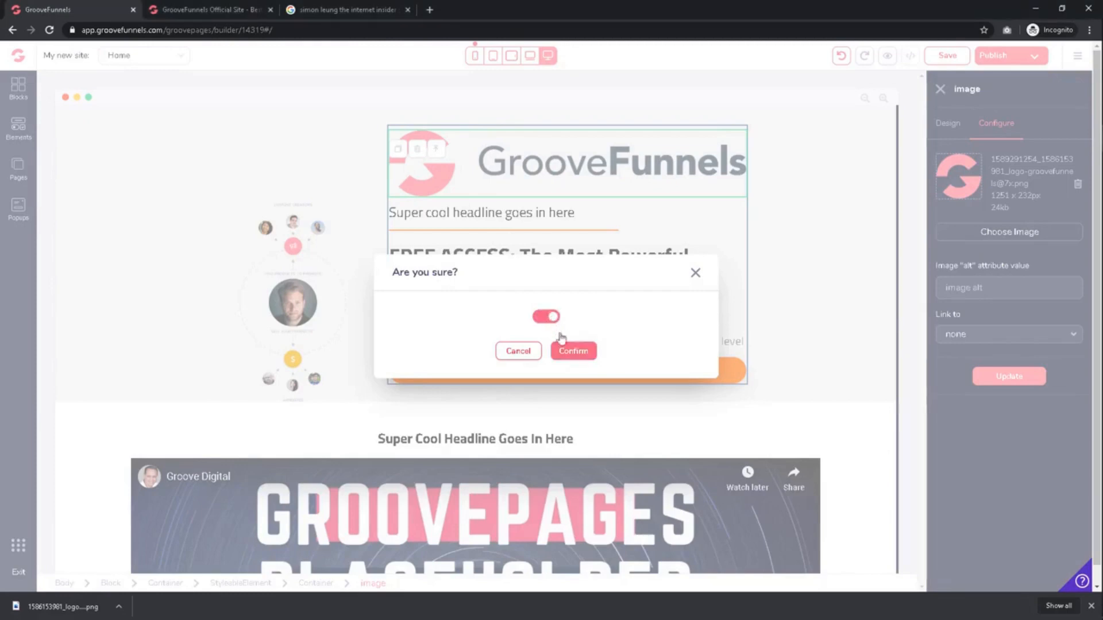
pyautogui.click(573, 353)
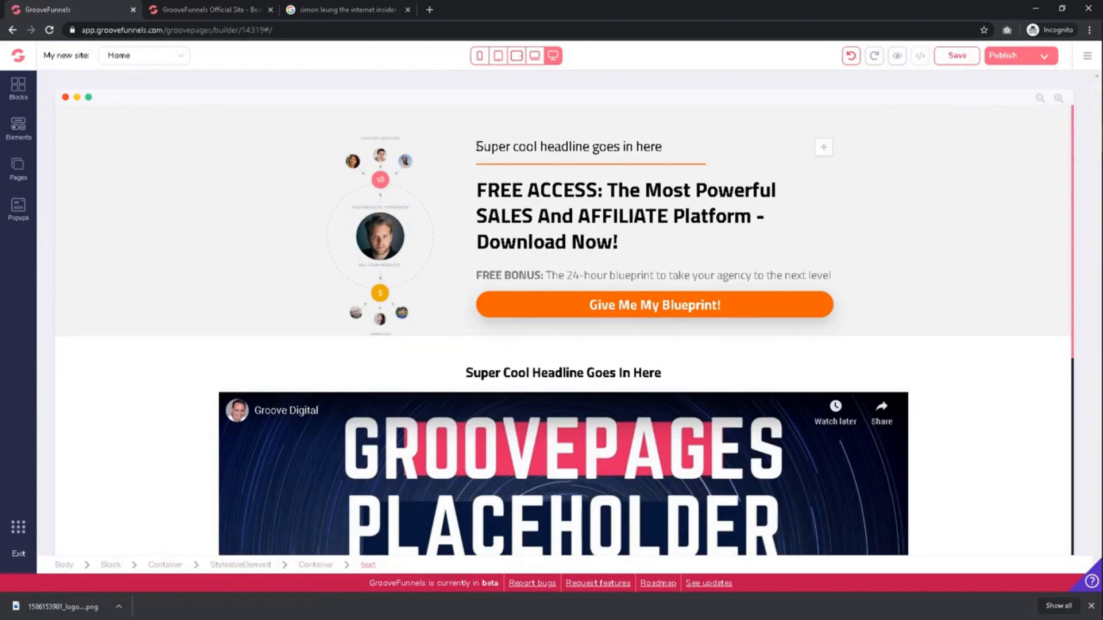
# Replace the small headline above the orange line with "BREAKING NEWS: FREE FOR A LIMITED TIME ONLY!"
pyautogui.moveTo(475, 147); pyautogui.dragTo(672, 147)
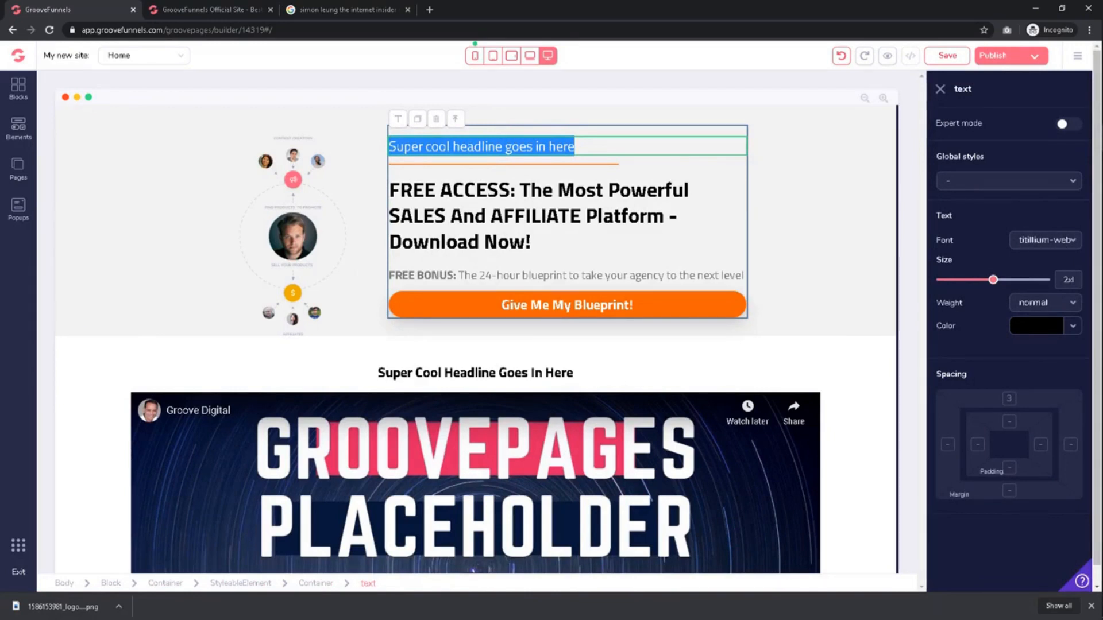
pyautogui.write('BREAKIN')
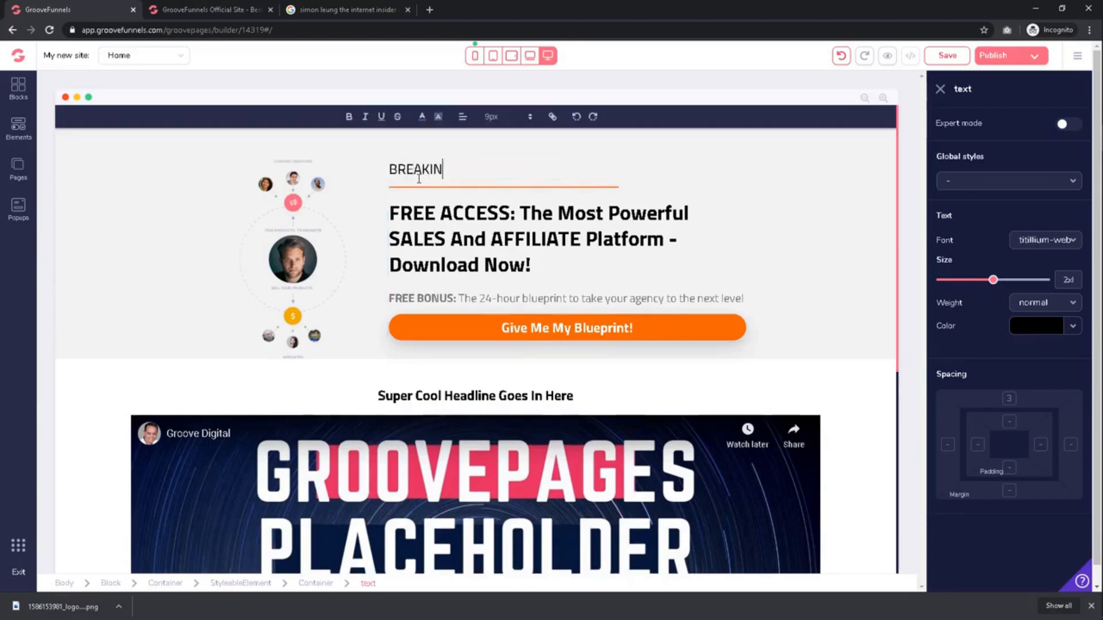
pyautogui.write('G NEWS: FREE ')
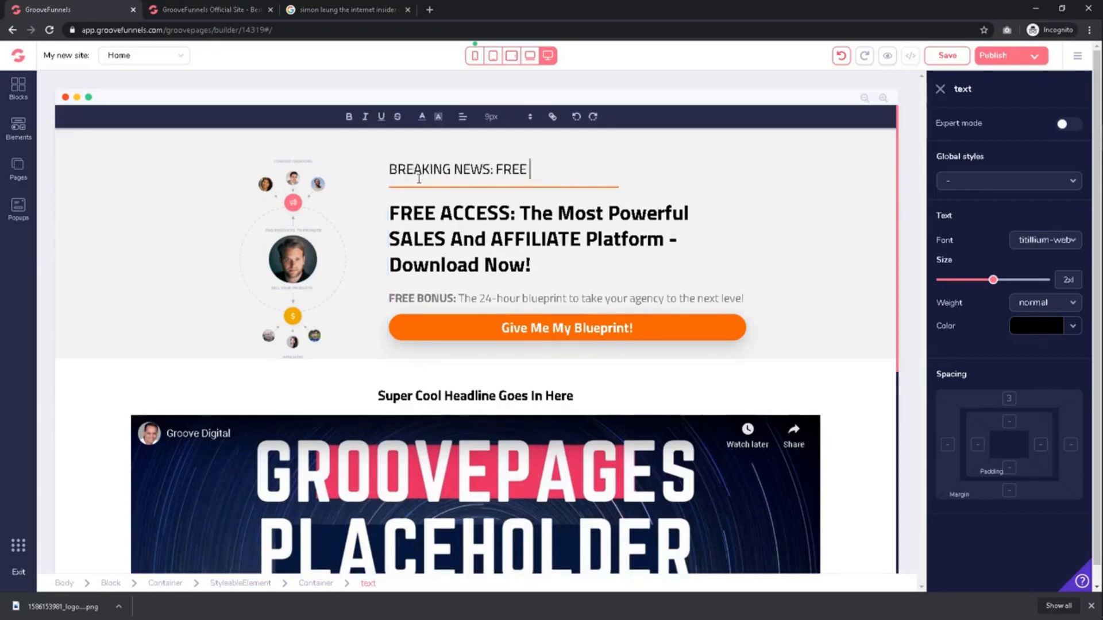
pyautogui.write('FOR A LIMITED TIME ONLY!')
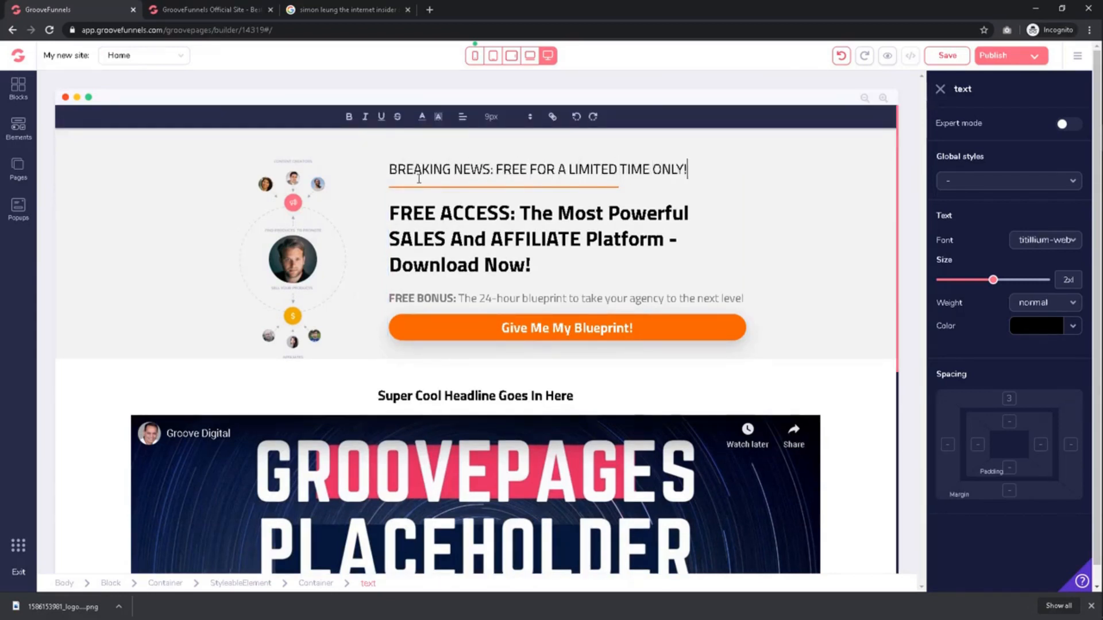
# Replace the text after "FREE BONUS:" with "Not One, But TWO Free Tools. Click Below To Access."
pyautogui.moveTo(459, 298); pyautogui.dragTo(741, 298)
pyautogui.write('No')
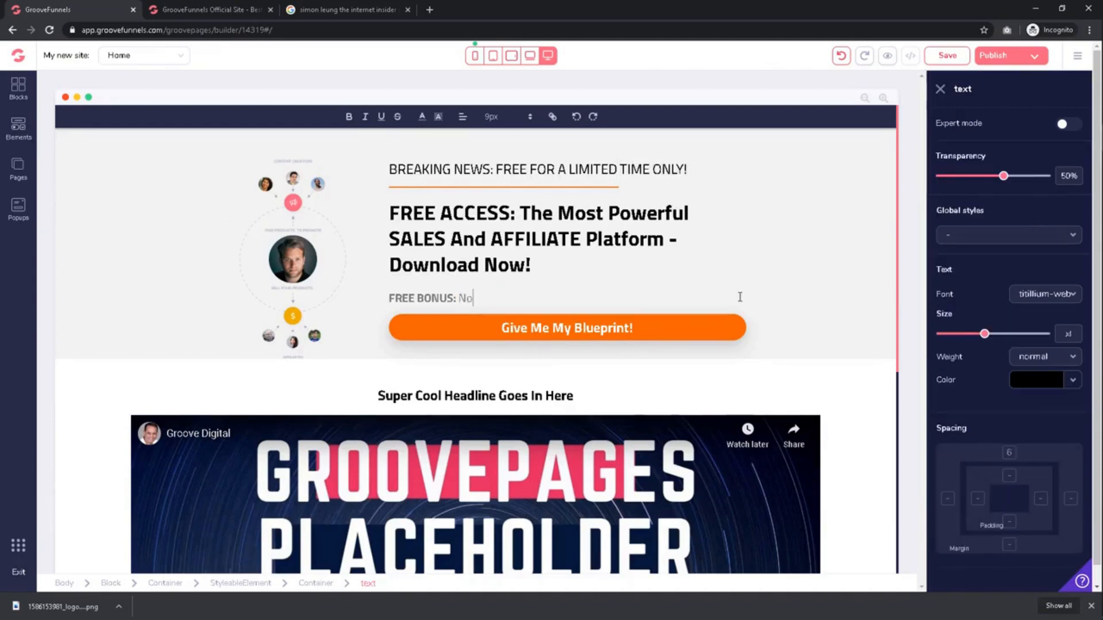
pyautogui.write('t One, But TWO Free Tools. C')
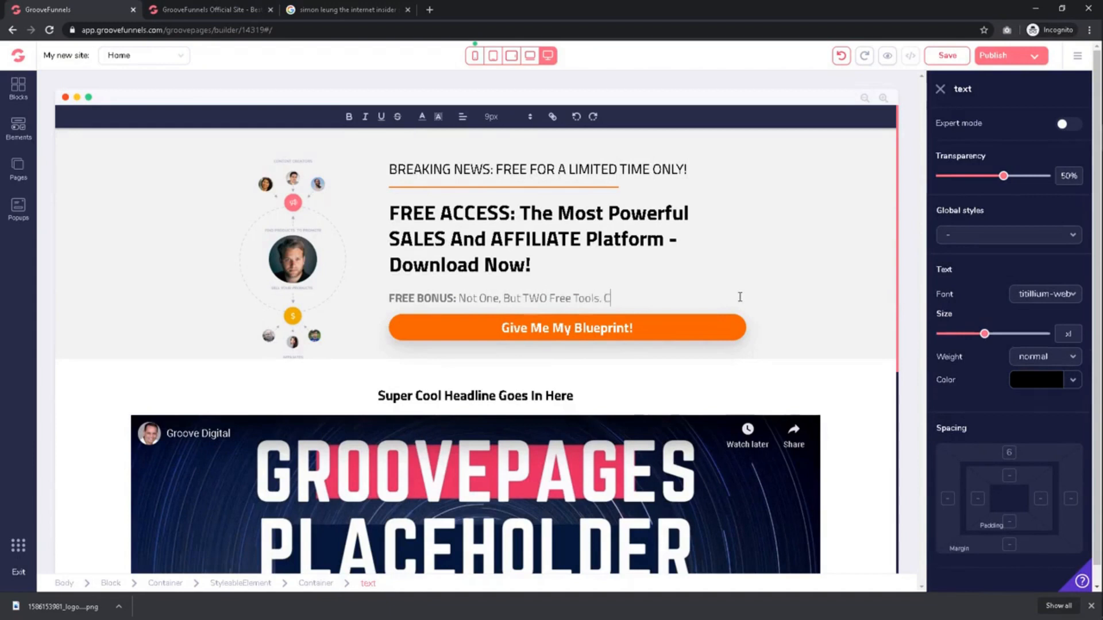
pyautogui.write('lick Below To Access.')
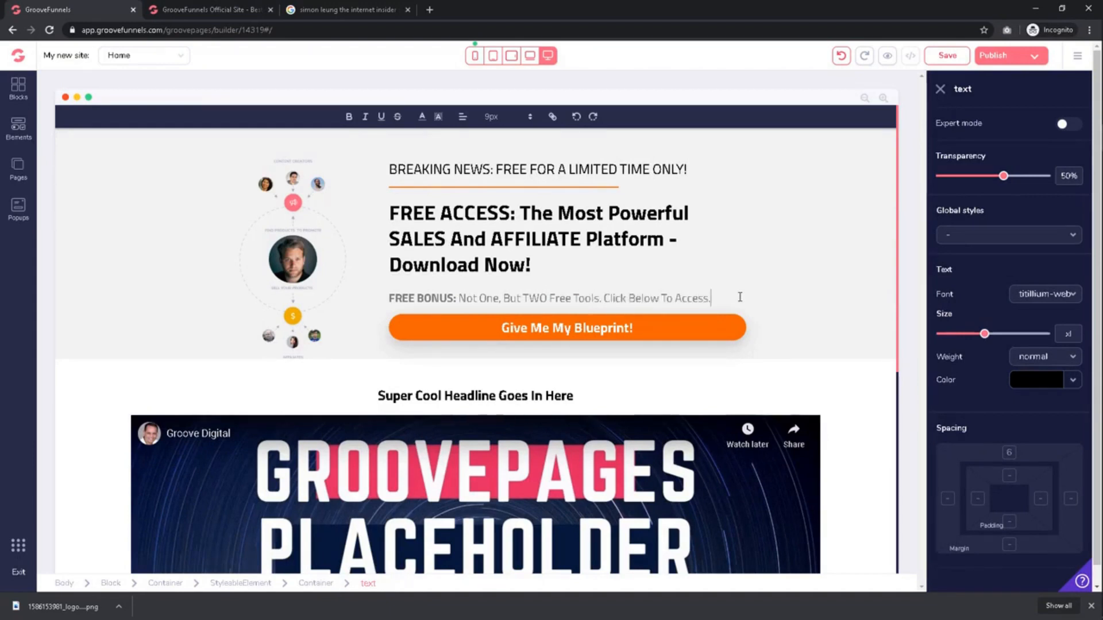
# Replace the heading above the video with "Watch This Video For More Details!"
pyautogui.moveTo(573, 397); pyautogui.dragTo(409, 377)
pyautogui.write('Watch This Video For ')
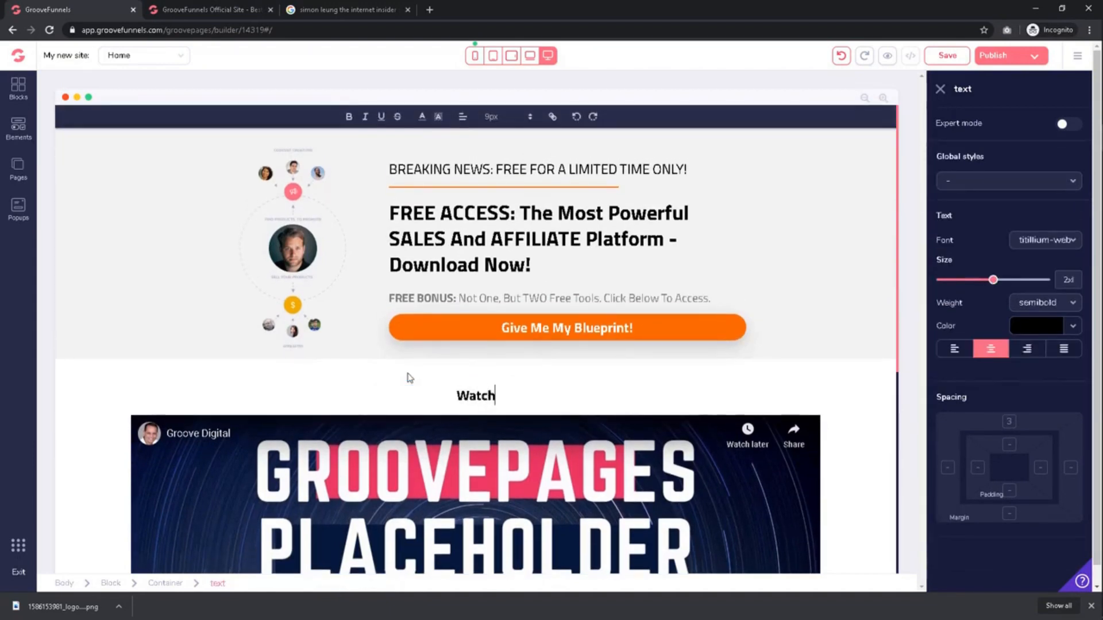
pyautogui.write('More Details!')
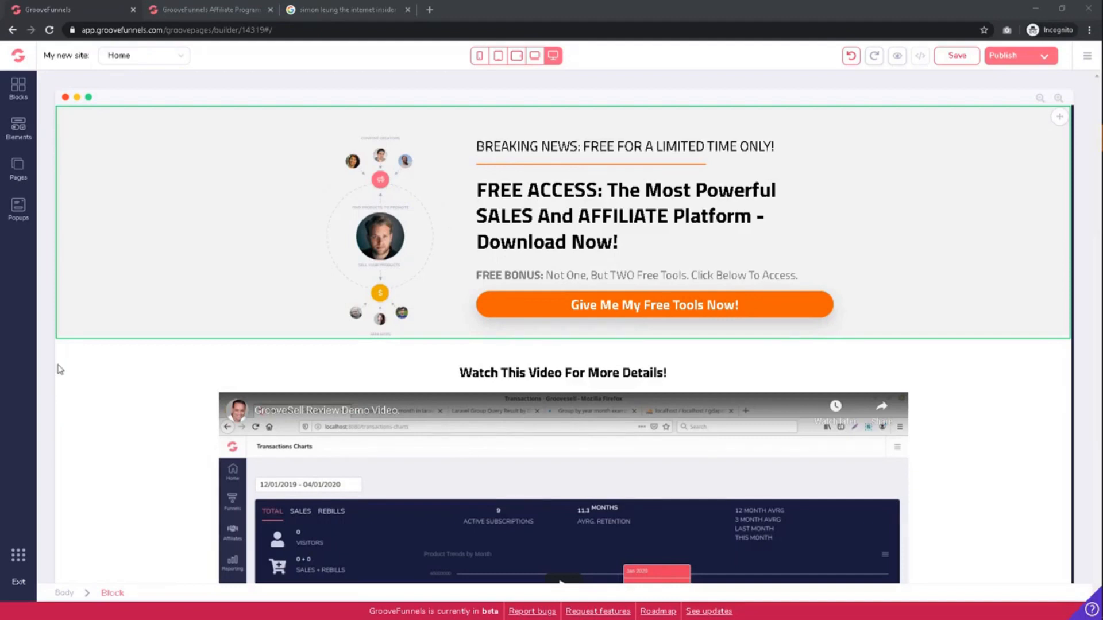
# Delete the logoipsum logo from the black footer block and confirm the removal
pyautogui.scroll(-5, 60, 369)
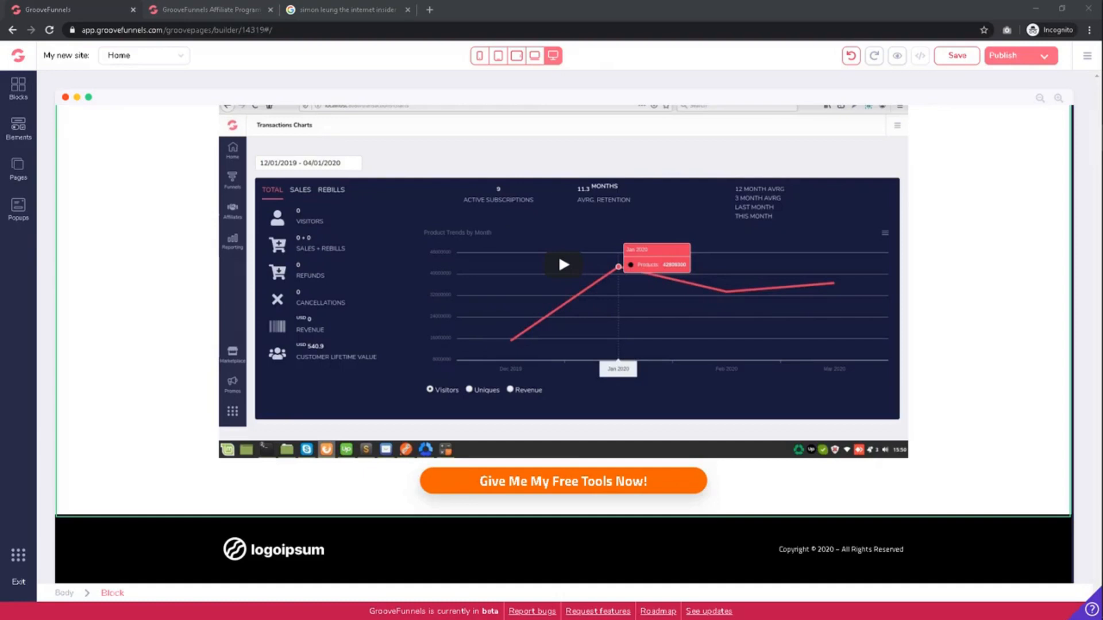
pyautogui.click(276, 554)
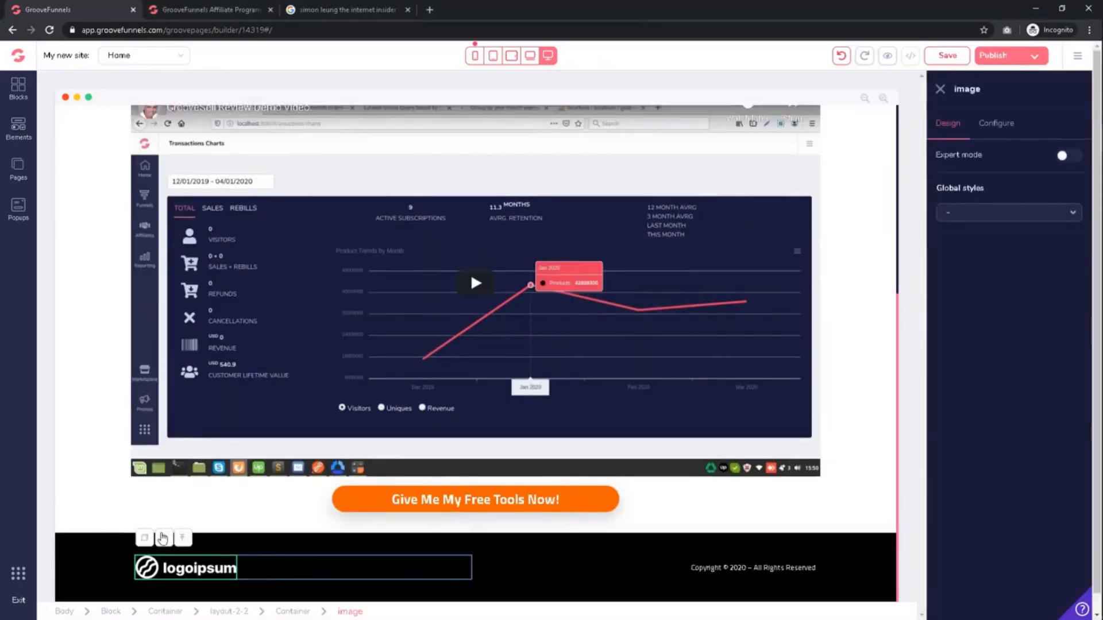
pyautogui.click(163, 538)
pyautogui.click(548, 332)
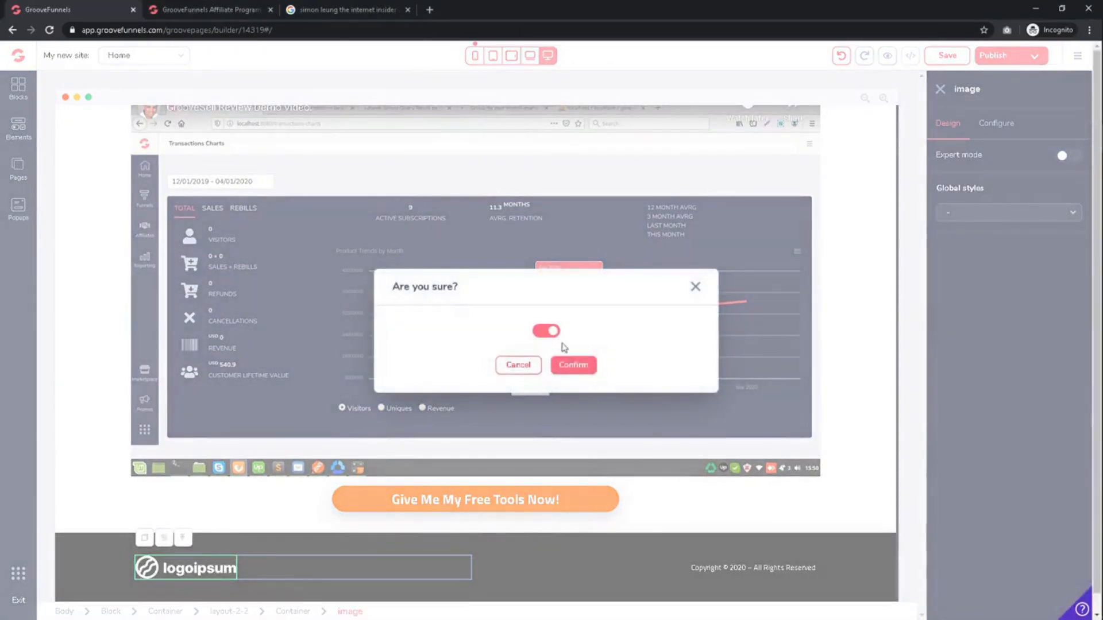
pyautogui.click(581, 367)
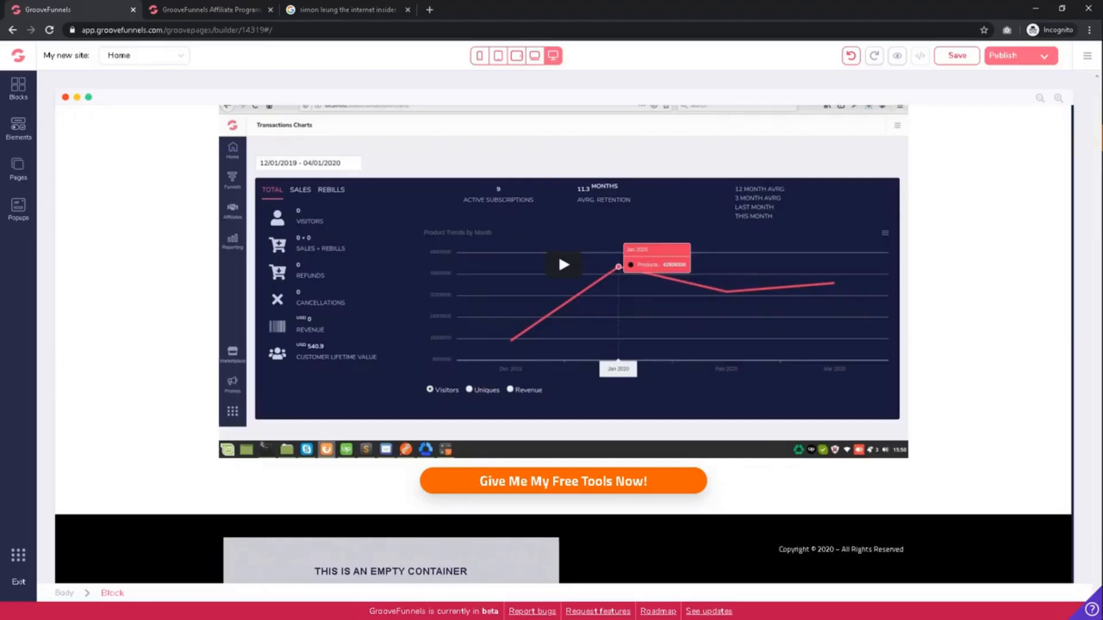
# Save the page and set the site's GroovePages subdomain to the owner's name-based handle in the publish settings
pyautogui.click(644, 192)
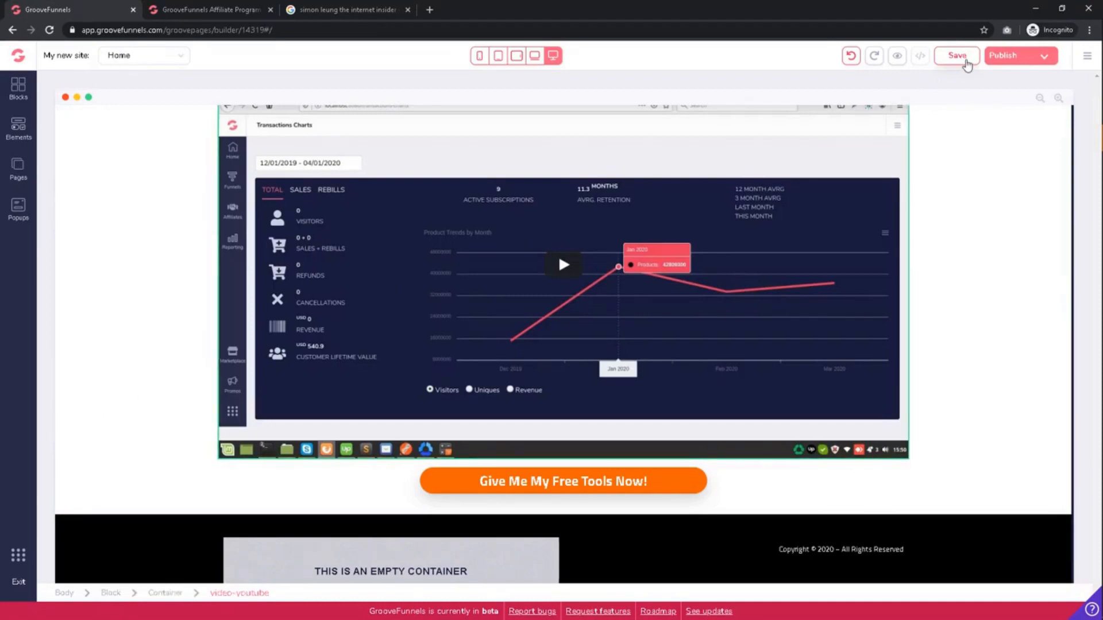
pyautogui.click(966, 62)
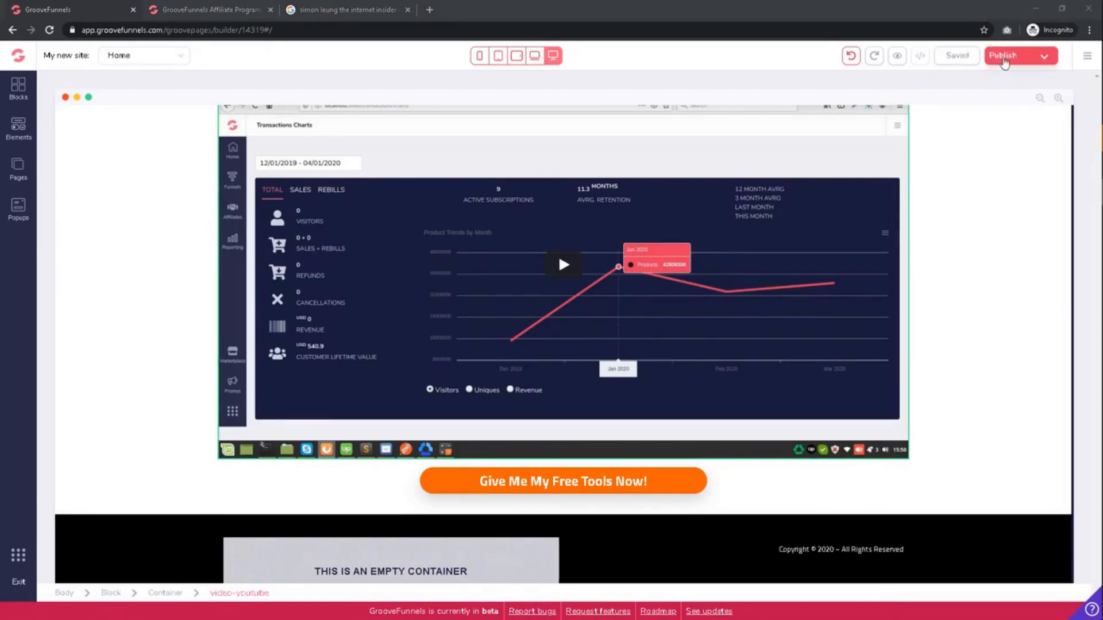
pyautogui.click(1046, 58)
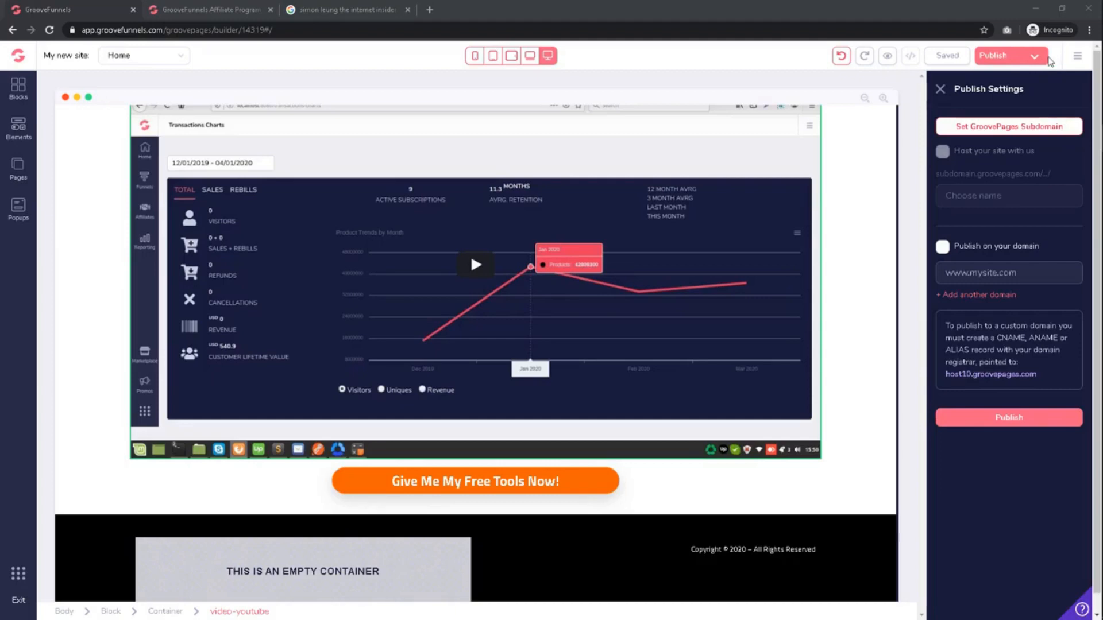
pyautogui.click(1009, 125)
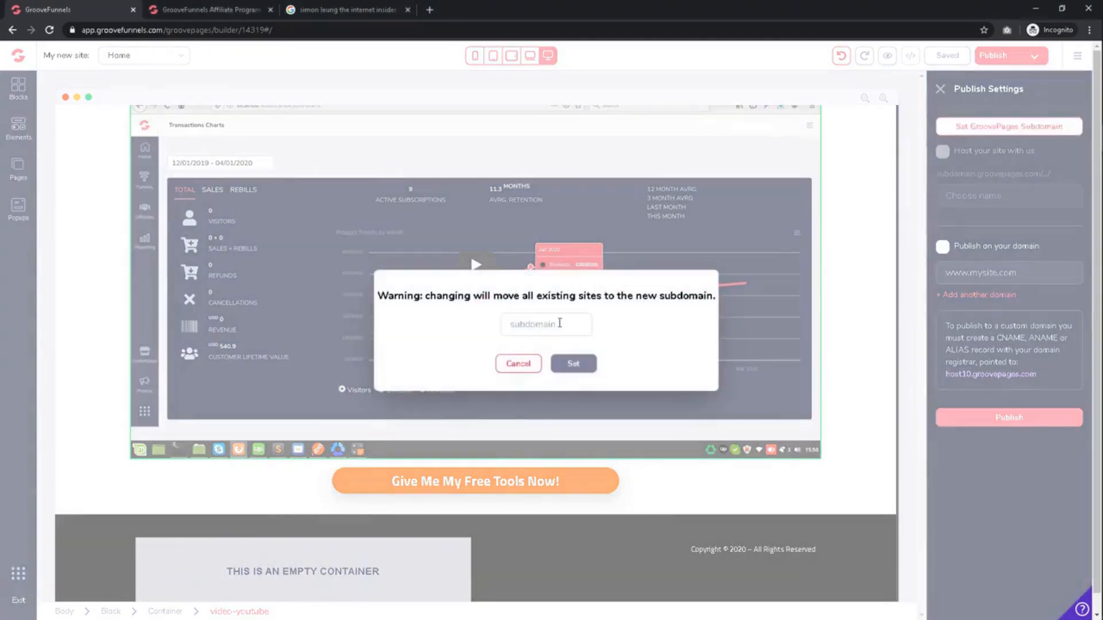
pyautogui.write('thesimonleung')
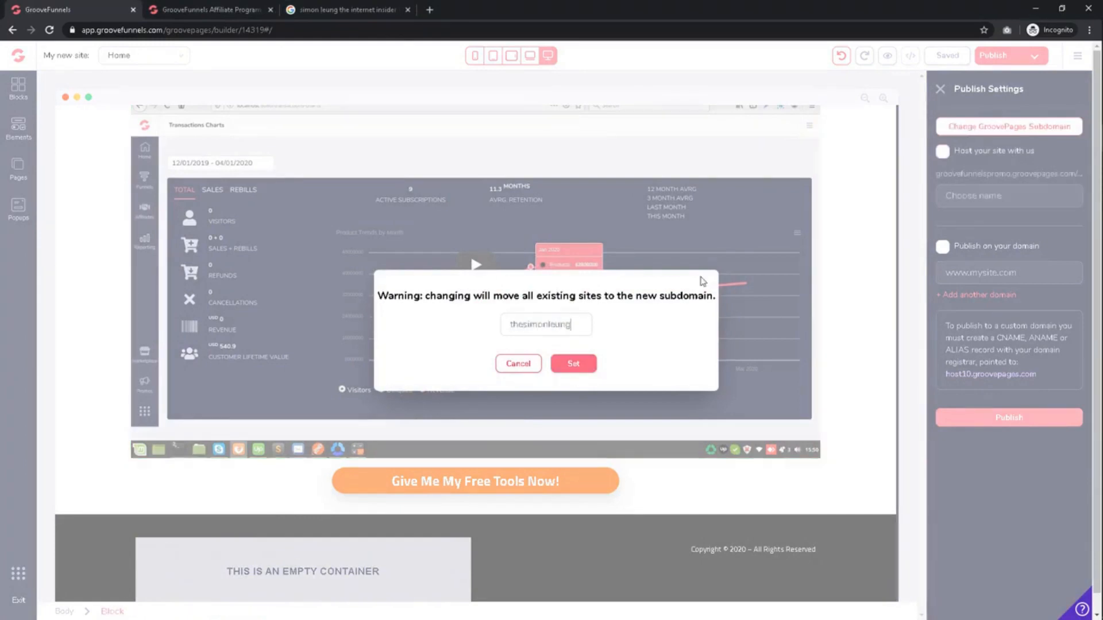
pyautogui.click(593, 368)
# Name the hosted site "groovefunnelspromo", enable hosting with GroovePages, and publish it
pyautogui.click(972, 197)
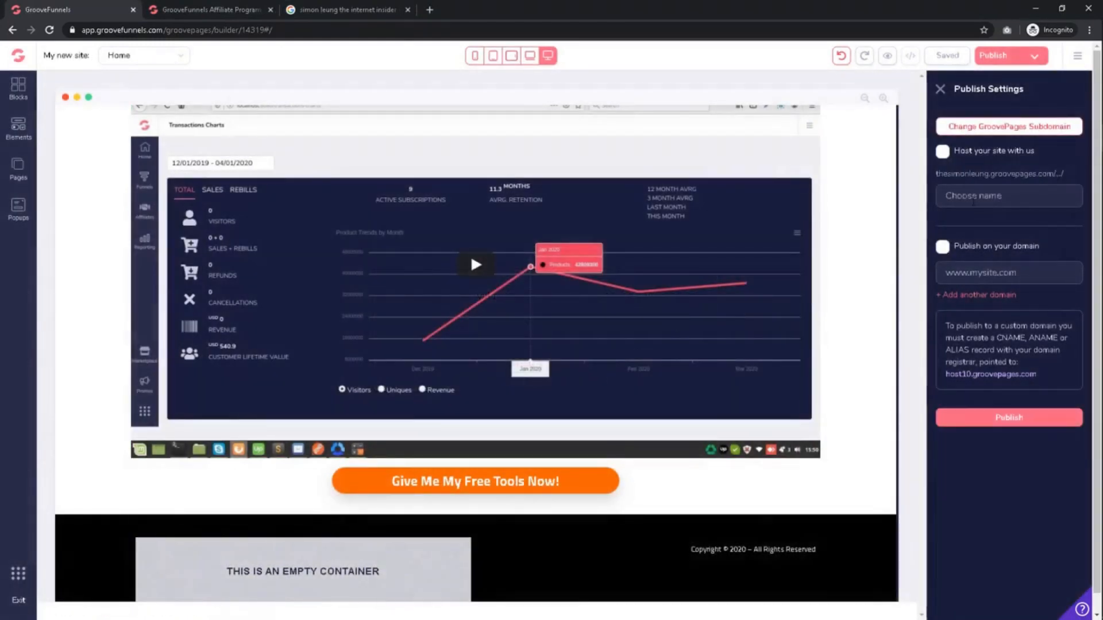
pyautogui.write('groovefunnelspromo')
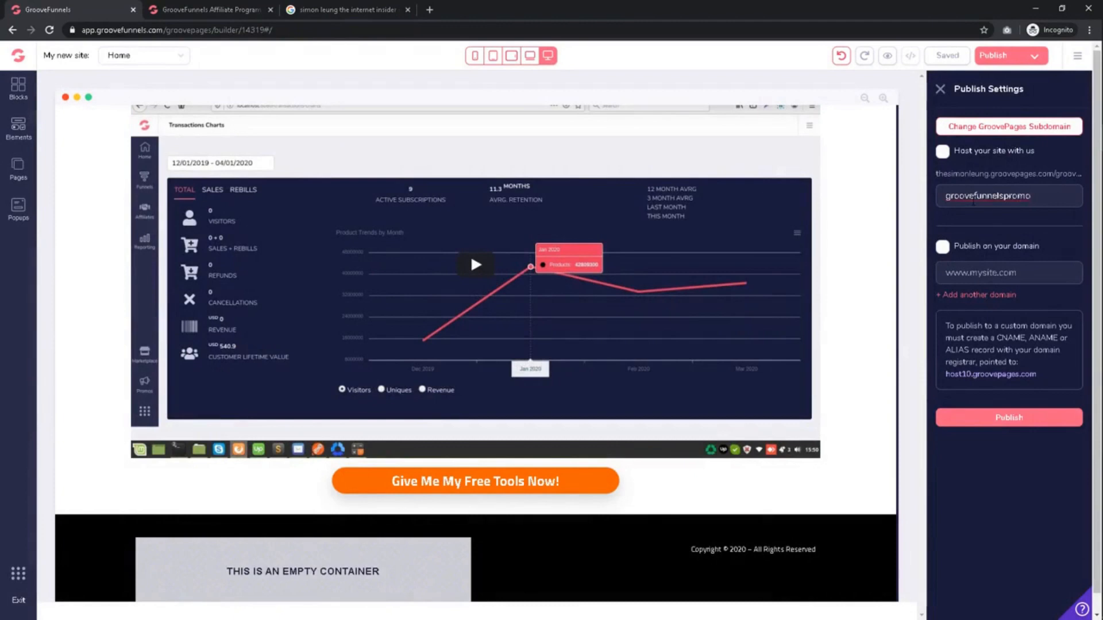
pyautogui.click(942, 152)
pyautogui.click(1072, 423)
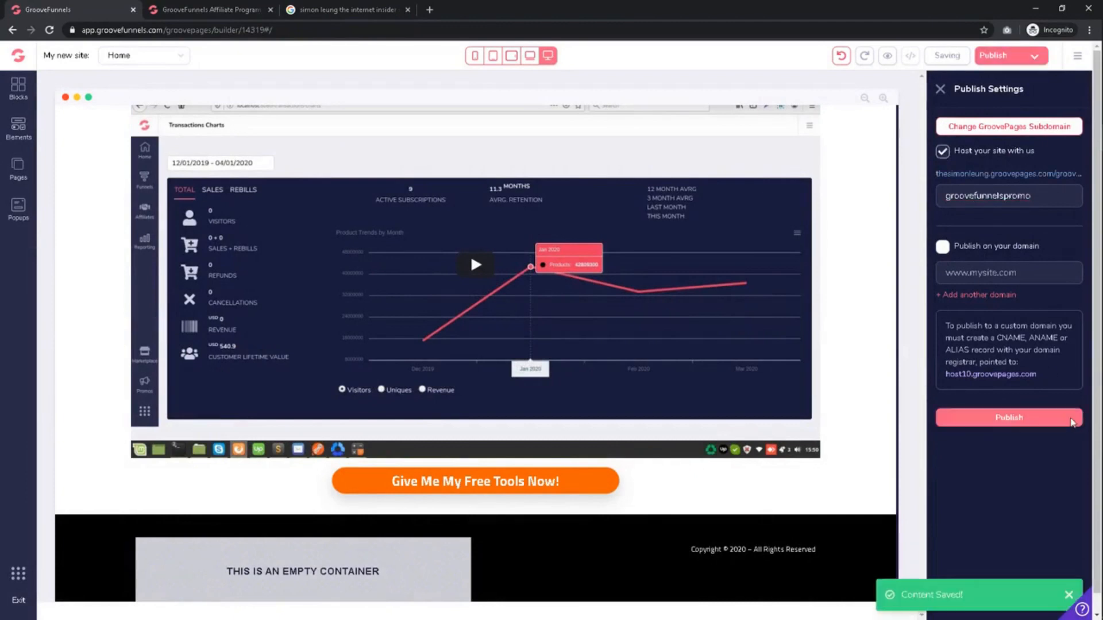
# Open the published site from its hosted address and review the whole page at a reduced zoom
pyautogui.click(1028, 174)
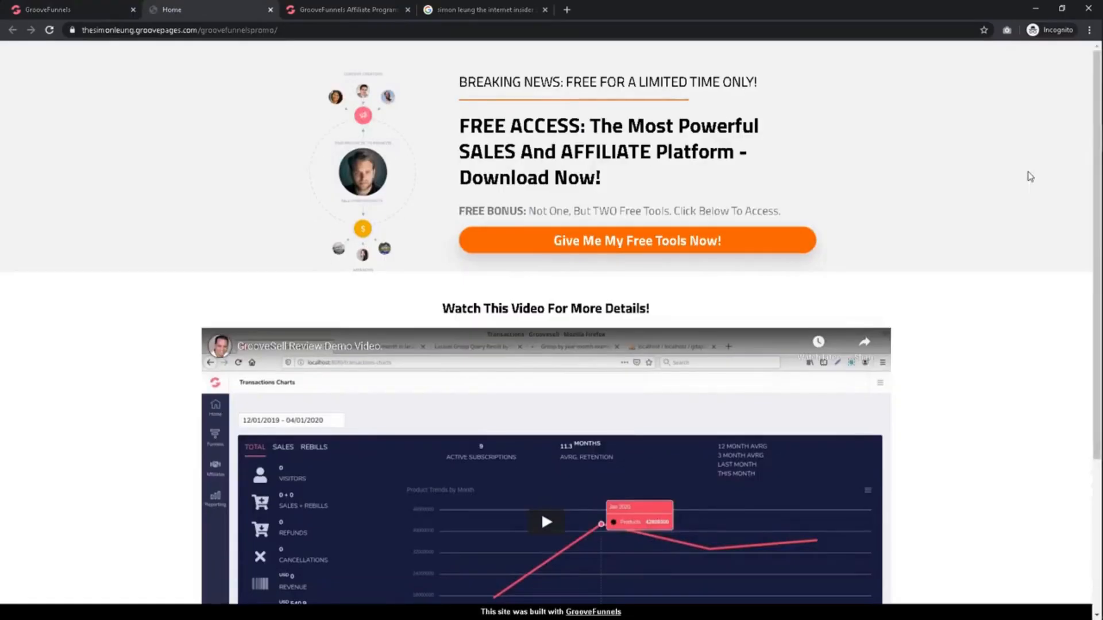
pyautogui.hotkey('ctrl', '-')
pyautogui.hotkey('ctrl', '-')
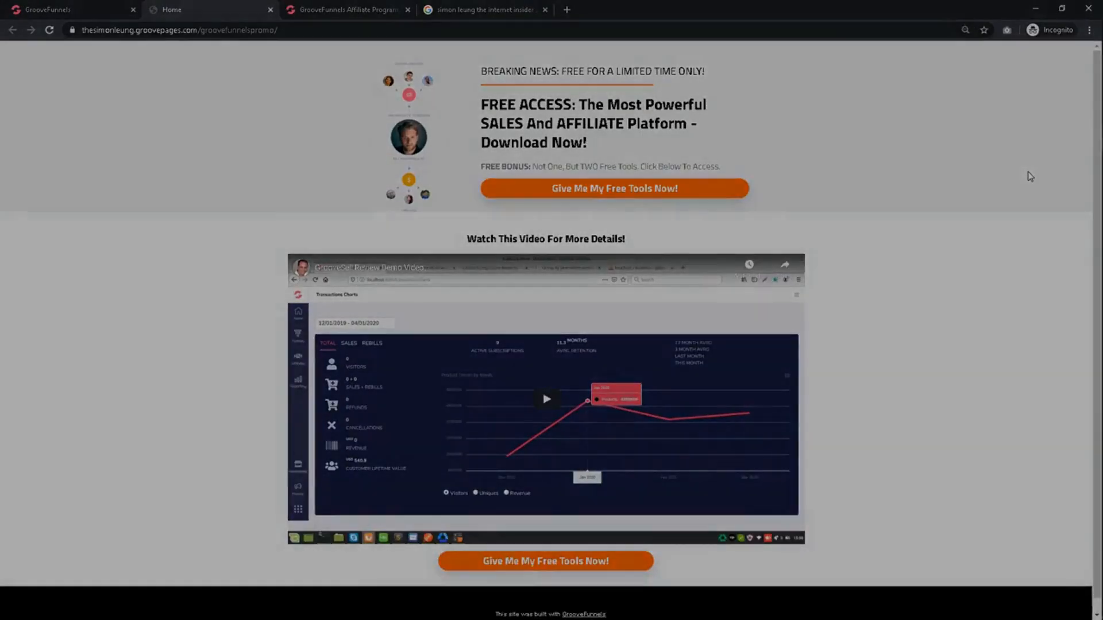